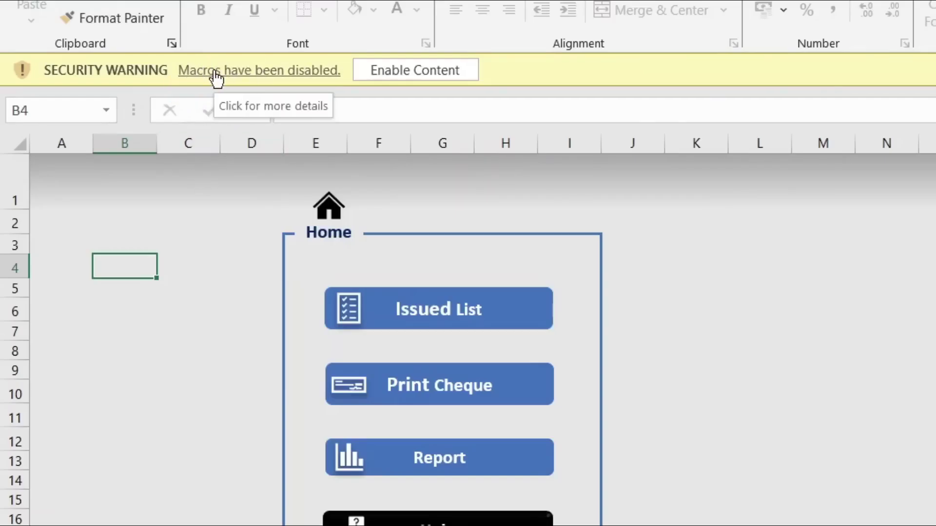
Step: Enable the workbook's macros and open the Issued List from the home sheet
{"action": "left_click", "coordinate": [395, 73]}
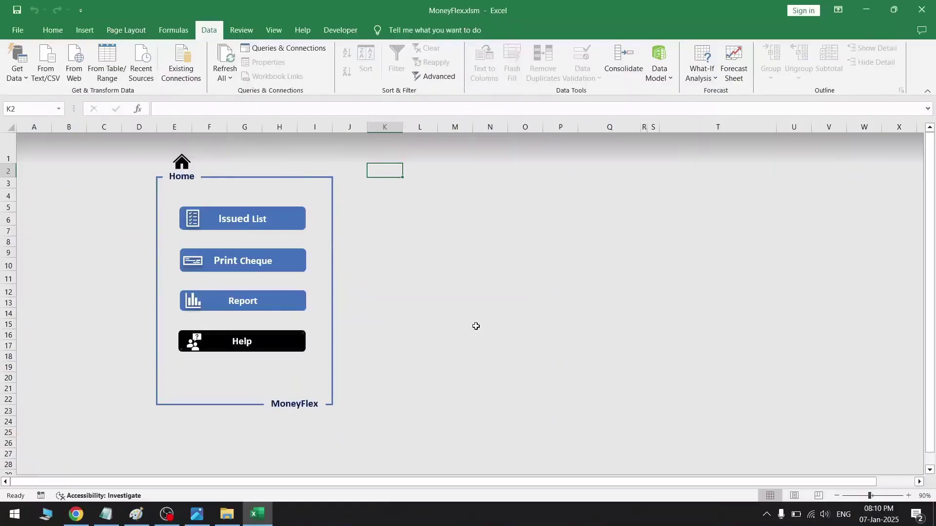
{"action": "left_click", "coordinate": [197, 514]}
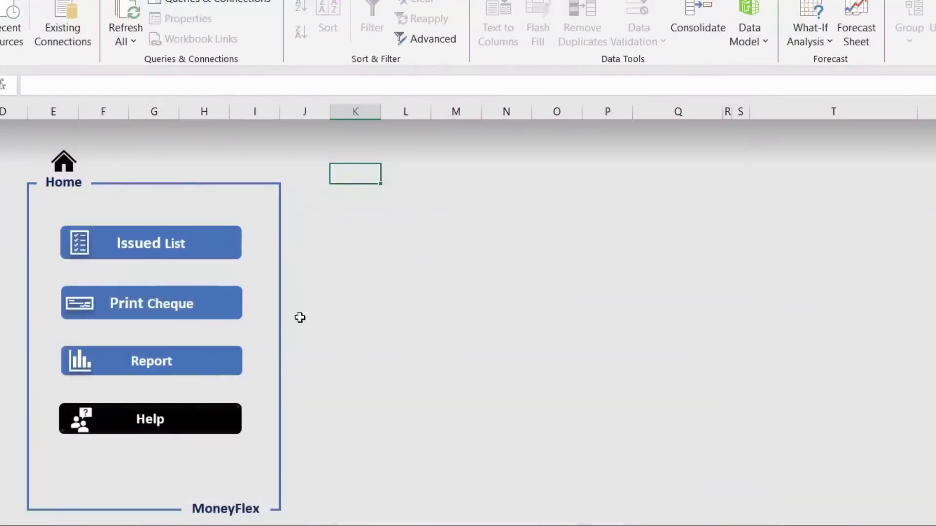
{"action": "left_click", "coordinate": [455, 274]}
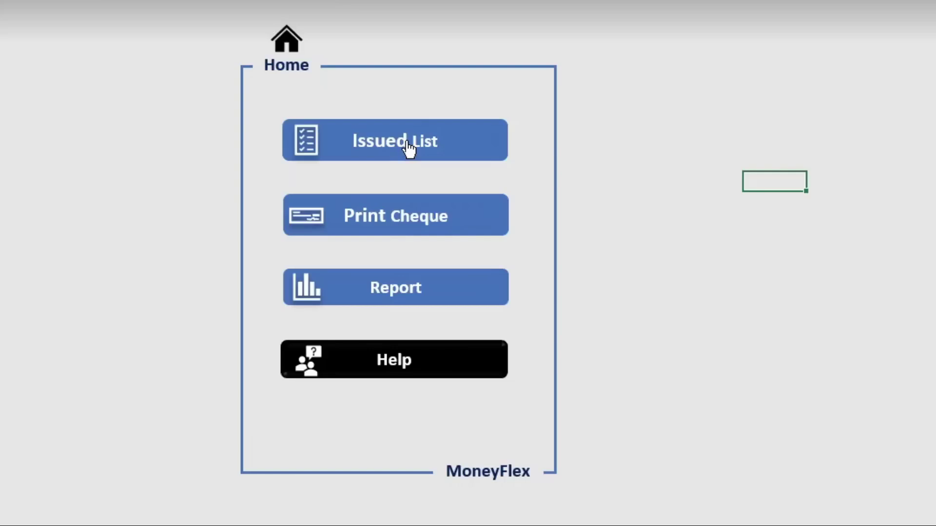
{"action": "left_click", "coordinate": [408, 146]}
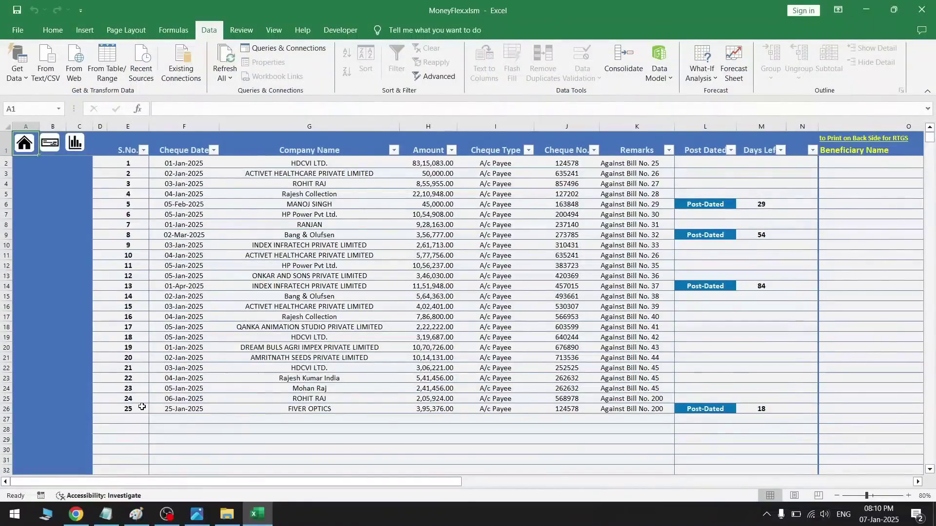
Step: Examine the issued cheque entries from cheque date to remarks, including the last record, number 25
{"action": "left_click_drag", "start_coordinate": [170, 408], "coordinate": [615, 165]}
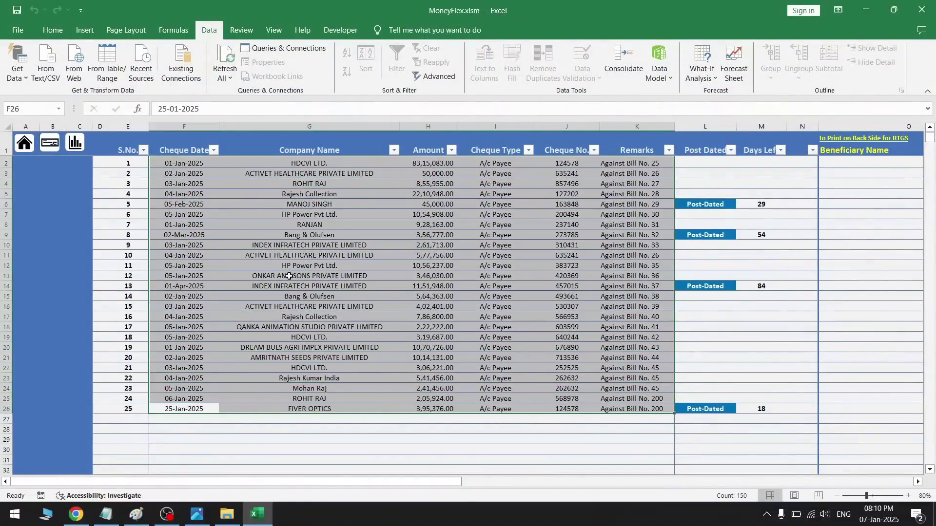
{"action": "left_click", "coordinate": [289, 276]}
{"action": "left_click_drag", "start_coordinate": [184, 163], "coordinate": [550, 378]}
{"action": "left_click", "coordinate": [390, 276]}
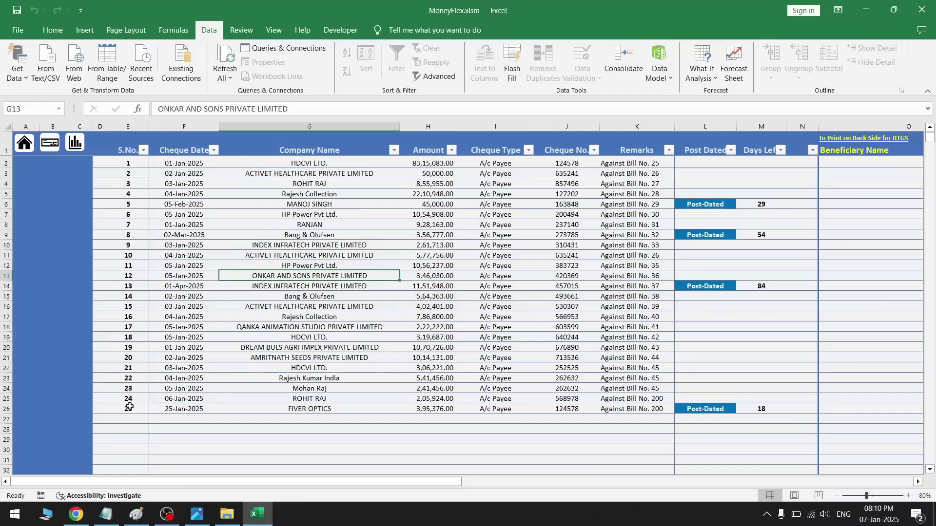
{"action": "left_click_drag", "start_coordinate": [127, 409], "coordinate": [608, 410]}
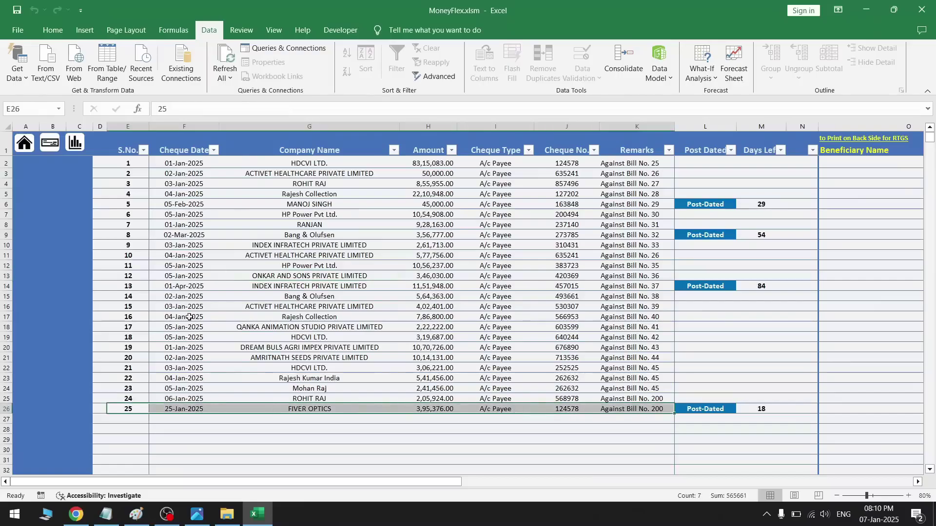
Step: Open the cheque printing sheet and load record number 25 into the cheque layout
{"action": "left_click", "coordinate": [49, 149]}
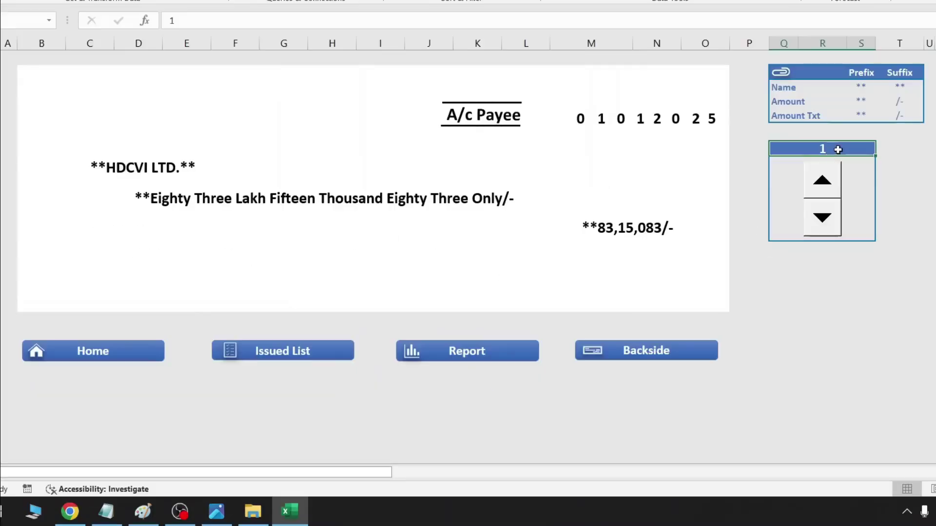
{"action": "left_click", "coordinate": [819, 193]}
{"action": "left_click", "coordinate": [820, 194]}
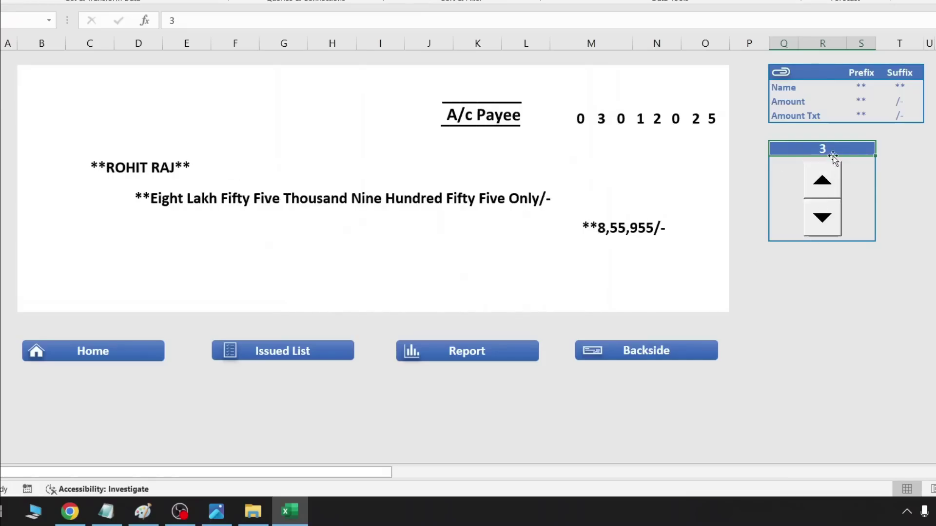
{"action": "left_click", "coordinate": [819, 185]}
{"action": "left_click", "coordinate": [819, 184]}
{"action": "left_click", "coordinate": [818, 184]}
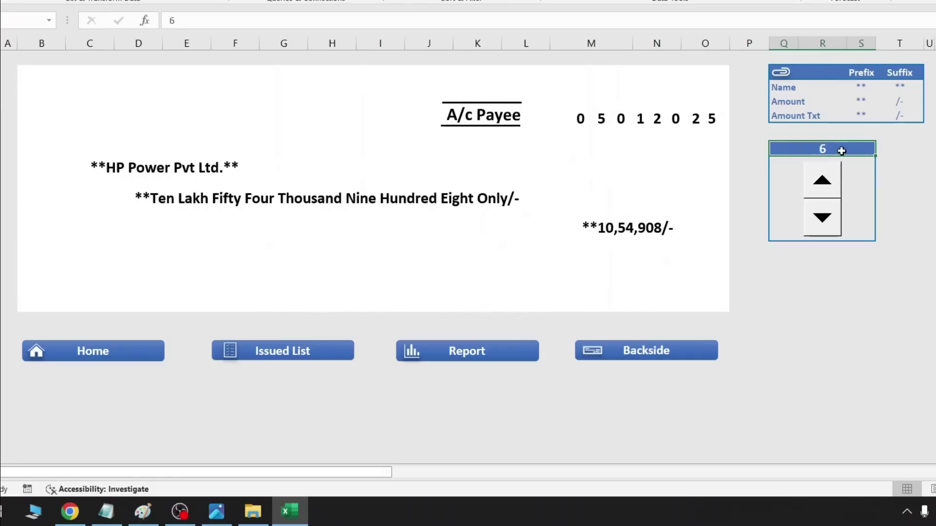
{"action": "type", "text": "25"}
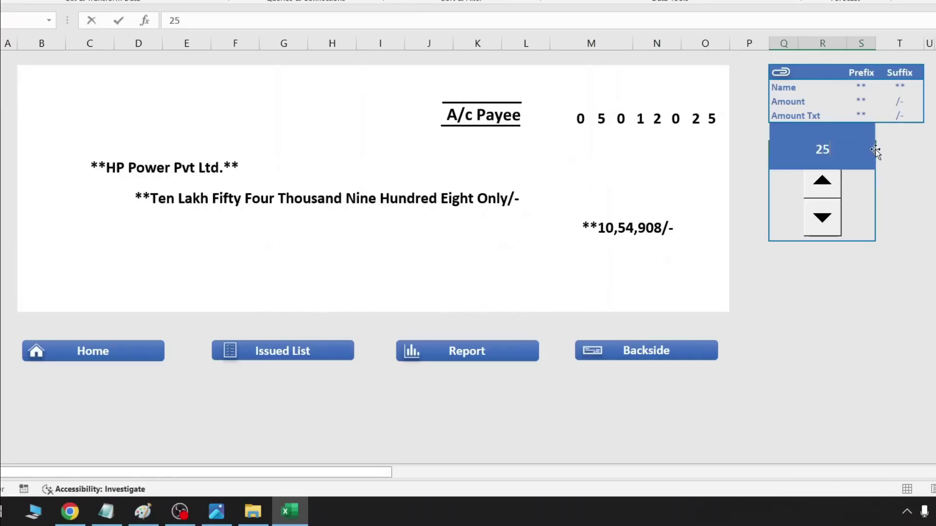
{"action": "key", "text": "Return"}
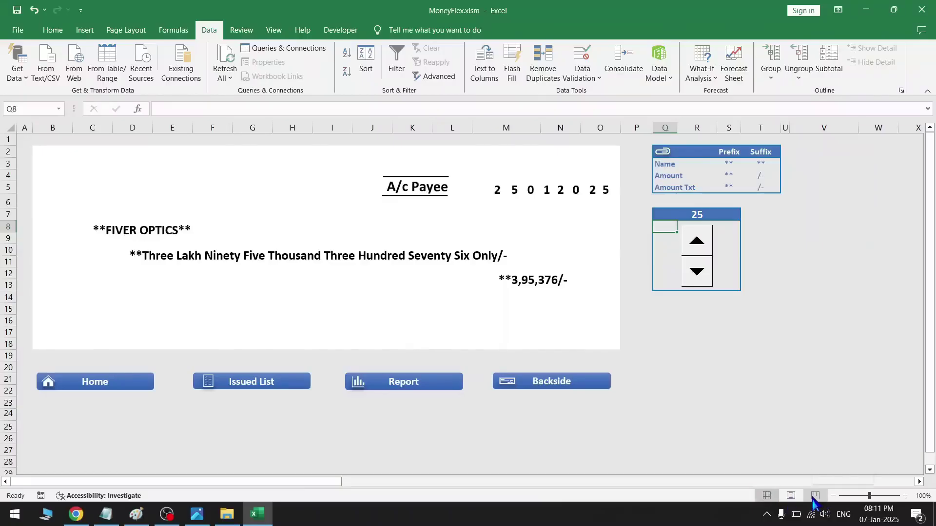
Step: Move the page break to the cheque's right edge in Page Break Preview, and return to Normal view
{"action": "left_click", "coordinate": [814, 496]}
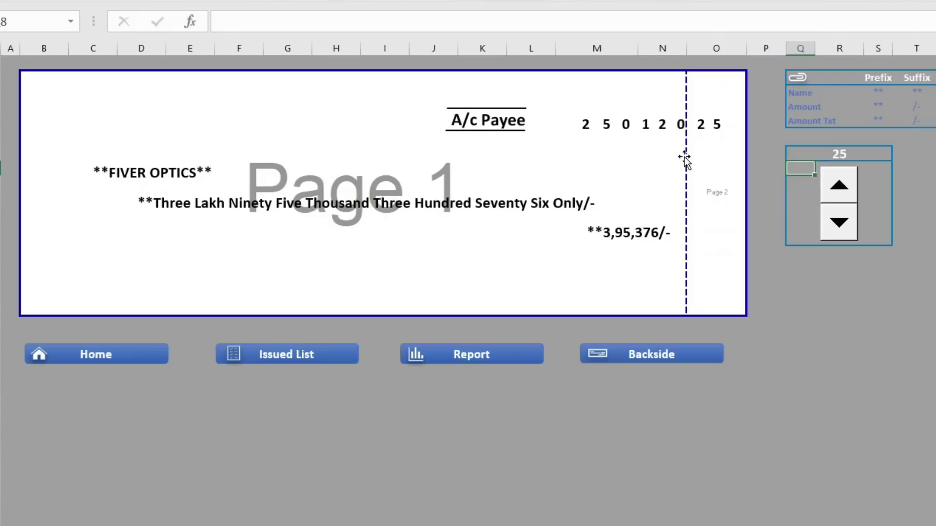
{"action": "left_click_drag", "start_coordinate": [687, 301], "coordinate": [740, 299]}
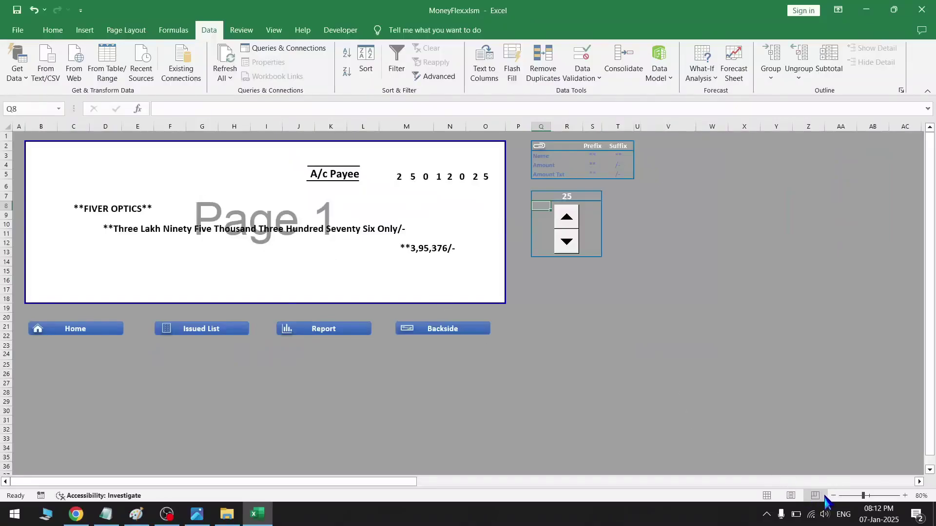
{"action": "left_click", "coordinate": [767, 496]}
{"action": "left_click", "coordinate": [463, 322]}
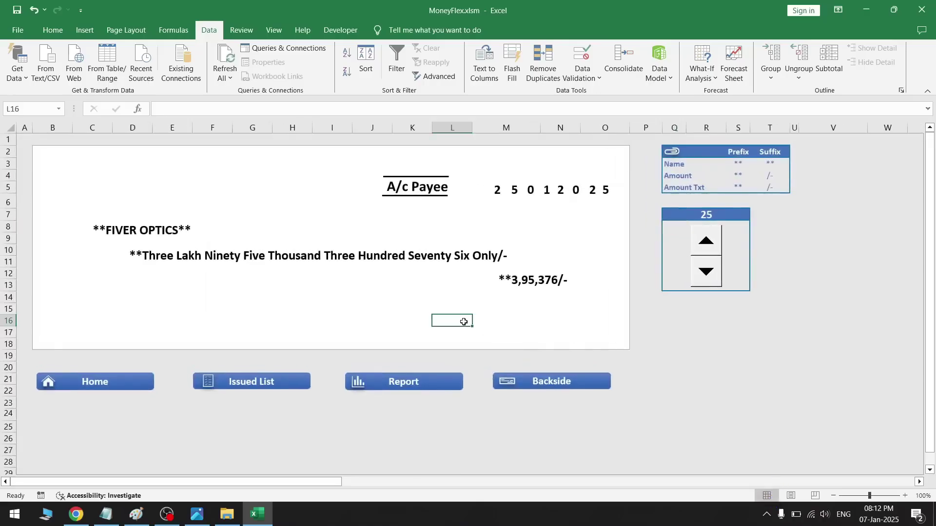
Step: Review the cheque's print preview and the available paper sizes, keeping Envelope DL (11 cm x 22 cm)
{"action": "key", "text": "ctrl+p"}
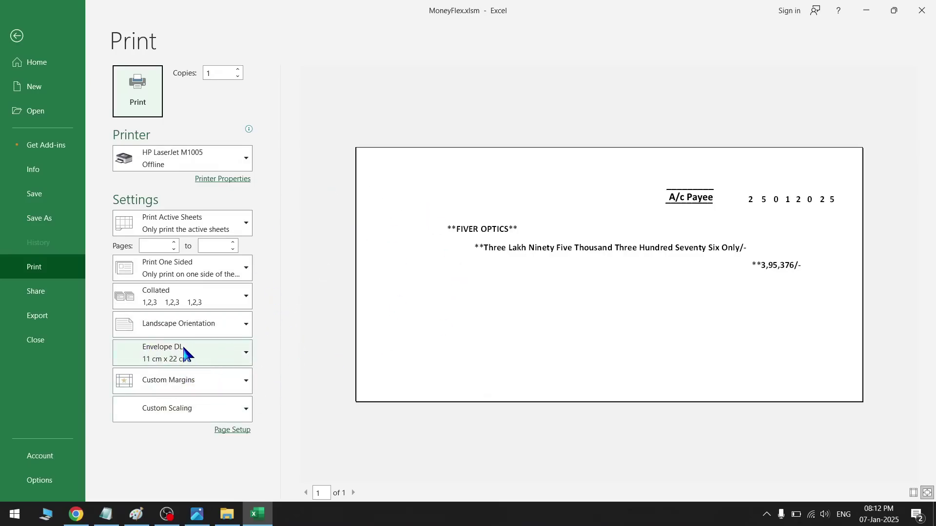
{"action": "left_click", "coordinate": [240, 352]}
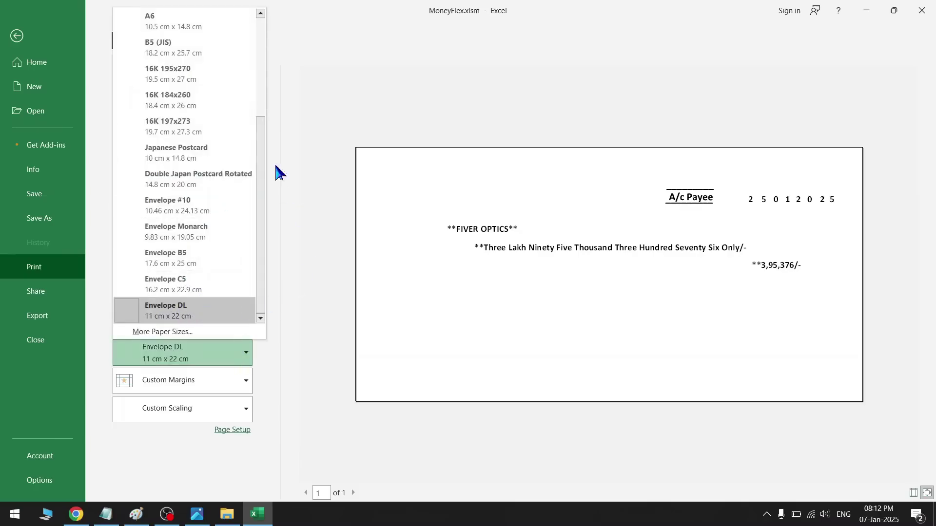
{"action": "left_click", "coordinate": [294, 222]}
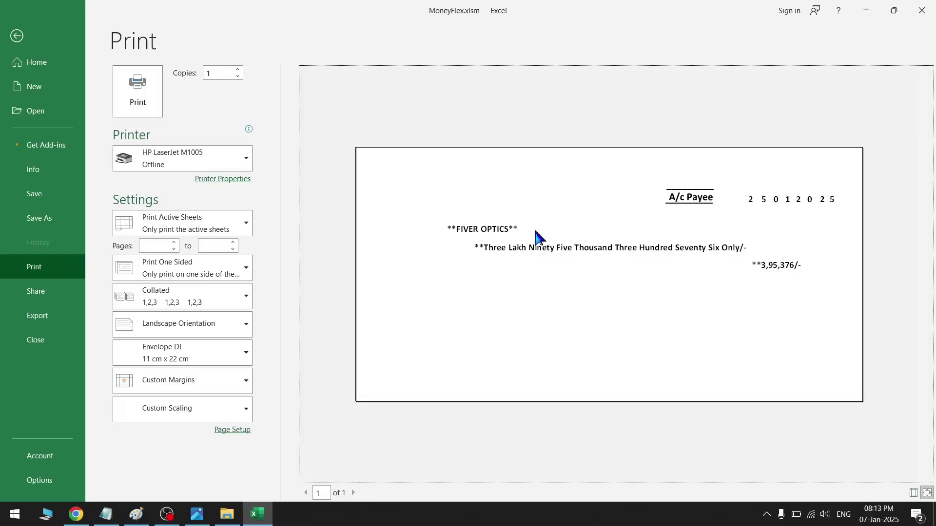
Step: Switch to Insert Cheque.jpg in Paint and circle both paper guides beside the cheque in the middle printer photo in yellow
{"action": "left_click", "coordinate": [144, 516]}
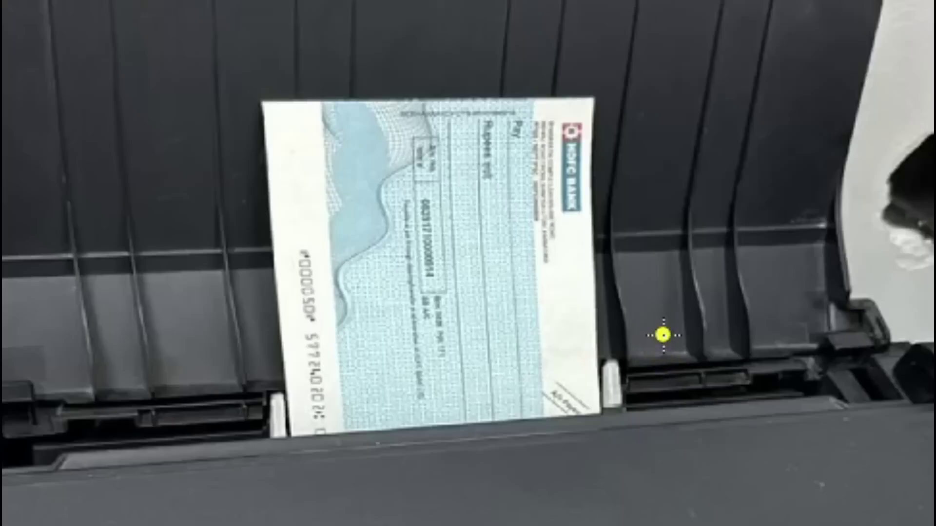
{"action": "mouse_move", "coordinate": [663, 335]}
{"action": "left_mouse_down"}
{"action": "mouse_move", "coordinate": [608, 363]}
{"action": "mouse_move", "coordinate": [648, 444]}
{"action": "mouse_move", "coordinate": [673, 360]}
{"action": "left_mouse_up"}
{"action": "mouse_move", "coordinate": [201, 373]}
{"action": "left_mouse_down"}
{"action": "mouse_move", "coordinate": [290, 394]}
{"action": "mouse_move", "coordinate": [287, 472]}
{"action": "mouse_move", "coordinate": [212, 383]}
{"action": "left_mouse_up"}
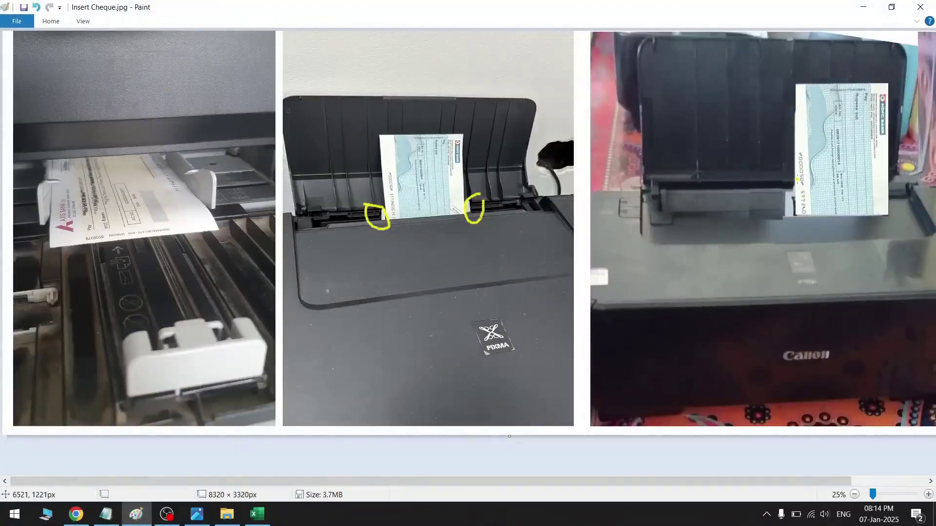
Step: Mark both sides of the cheque in the Canon printer photo and draw an arrow pointing to its paper guide
{"action": "mouse_move", "coordinate": [787, 184]}
{"action": "left_mouse_down"}
{"action": "mouse_move", "coordinate": [775, 191]}
{"action": "mouse_move", "coordinate": [782, 229]}
{"action": "mouse_move", "coordinate": [798, 220]}
{"action": "left_mouse_up"}
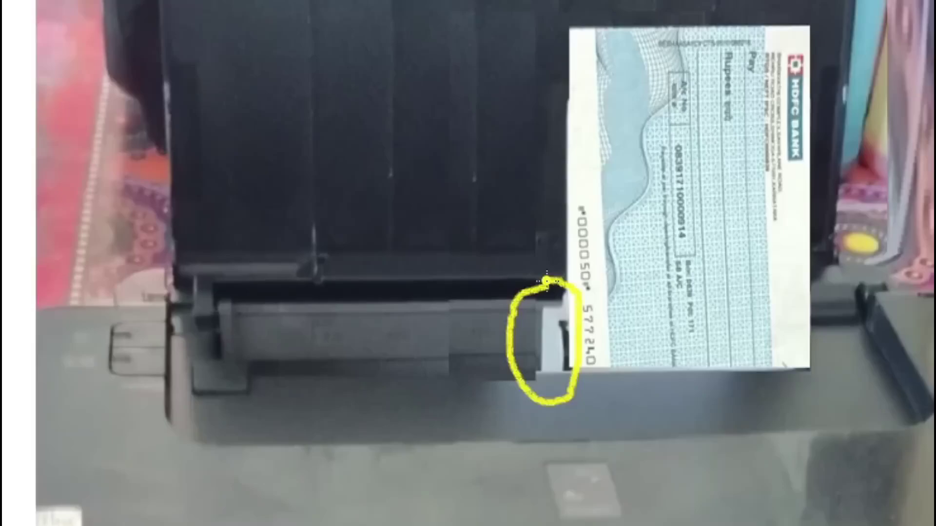
{"action": "mouse_move", "coordinate": [827, 296]}
{"action": "left_mouse_down"}
{"action": "mouse_move", "coordinate": [812, 317]}
{"action": "mouse_move", "coordinate": [851, 302]}
{"action": "mouse_move", "coordinate": [828, 361]}
{"action": "mouse_move", "coordinate": [846, 306]}
{"action": "mouse_move", "coordinate": [866, 336]}
{"action": "left_mouse_up"}
{"action": "left_click_drag", "start_coordinate": [386, 238], "coordinate": [487, 303]}
{"action": "left_click_drag", "start_coordinate": [468, 244], "coordinate": [490, 303]}
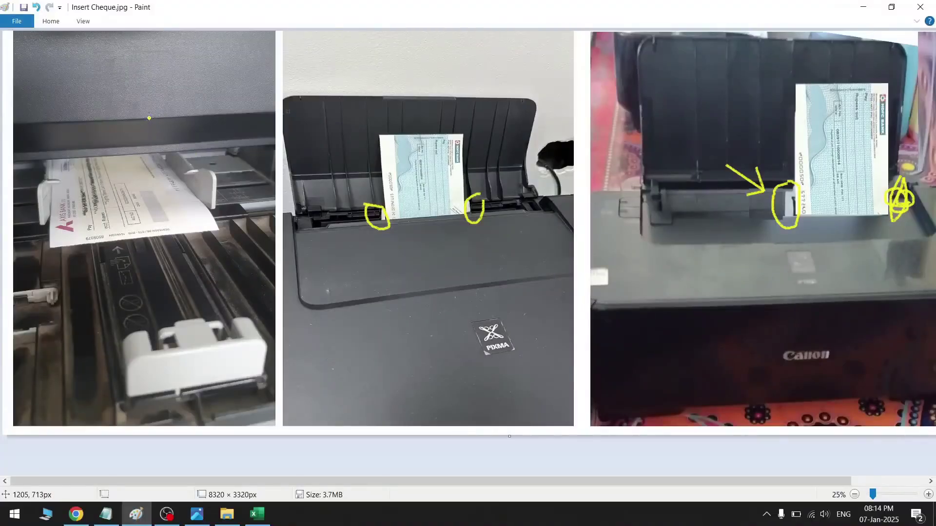
Step: Circle the cheque feed area and both paper guides in the first printer photo
{"action": "mouse_move", "coordinate": [162, 76]}
{"action": "left_mouse_down"}
{"action": "mouse_move", "coordinate": [16, 138]}
{"action": "mouse_move", "coordinate": [51, 265]}
{"action": "mouse_move", "coordinate": [244, 222]}
{"action": "mouse_move", "coordinate": [210, 113]}
{"action": "left_mouse_up"}
{"action": "left_click_drag", "start_coordinate": [184, 154], "coordinate": [175, 178]}
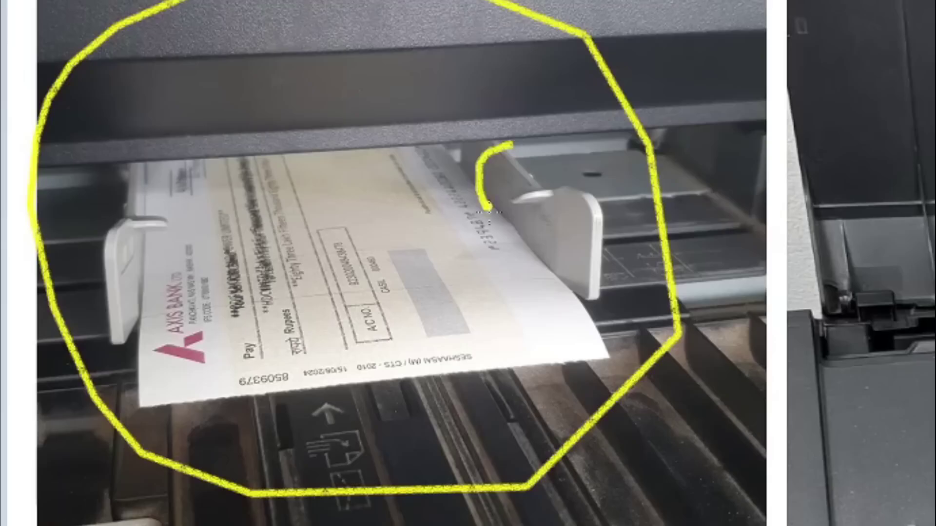
{"action": "mouse_move", "coordinate": [487, 212]}
{"action": "left_mouse_down"}
{"action": "mouse_move", "coordinate": [598, 310]}
{"action": "mouse_move", "coordinate": [564, 148]}
{"action": "mouse_move", "coordinate": [541, 131]}
{"action": "left_mouse_up"}
{"action": "mouse_move", "coordinate": [109, 169]}
{"action": "left_mouse_down"}
{"action": "mouse_move", "coordinate": [98, 312]}
{"action": "mouse_move", "coordinate": [146, 342]}
{"action": "mouse_move", "coordinate": [127, 361]}
{"action": "mouse_move", "coordinate": [176, 182]}
{"action": "mouse_move", "coordinate": [130, 151]}
{"action": "left_mouse_up"}
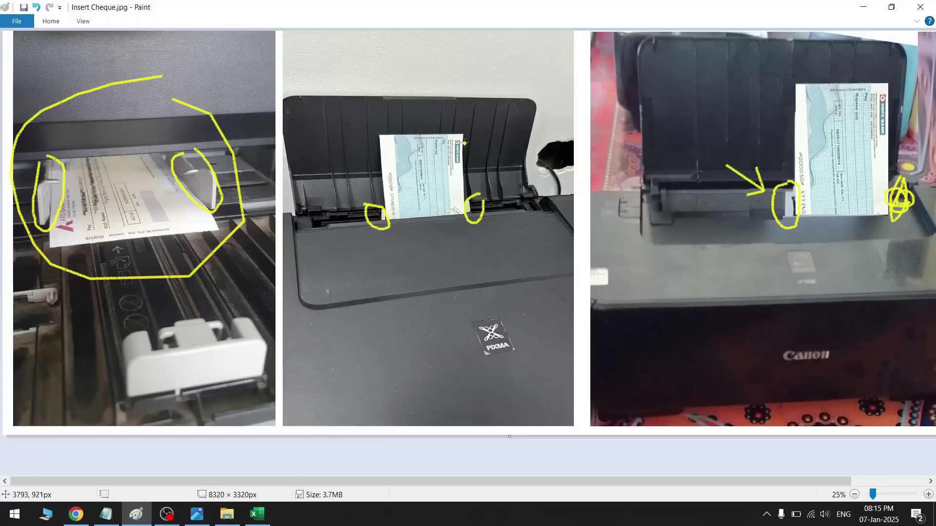
Step: Circle the bank logo on the cheque in each of the three printer photos
{"action": "left_click_drag", "start_coordinate": [456, 166], "coordinate": [457, 131]}
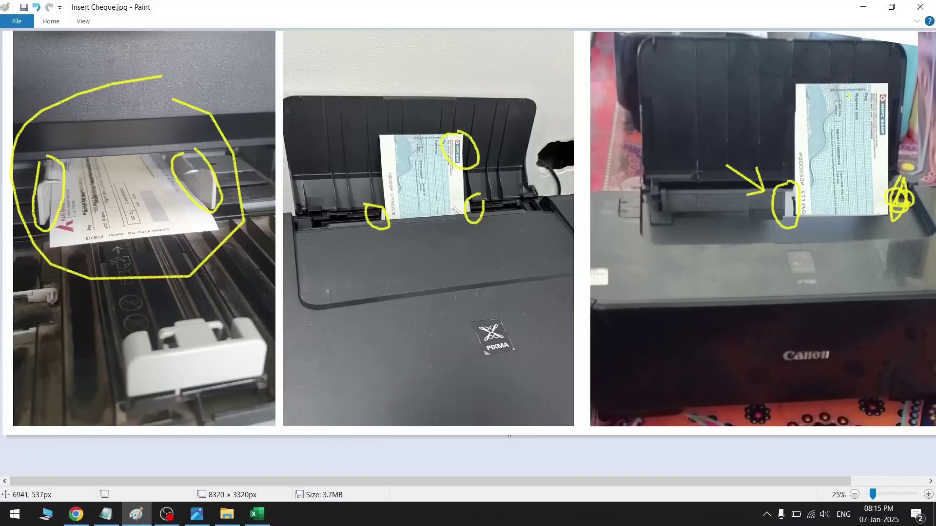
{"action": "left_click_drag", "start_coordinate": [889, 129], "coordinate": [876, 89]}
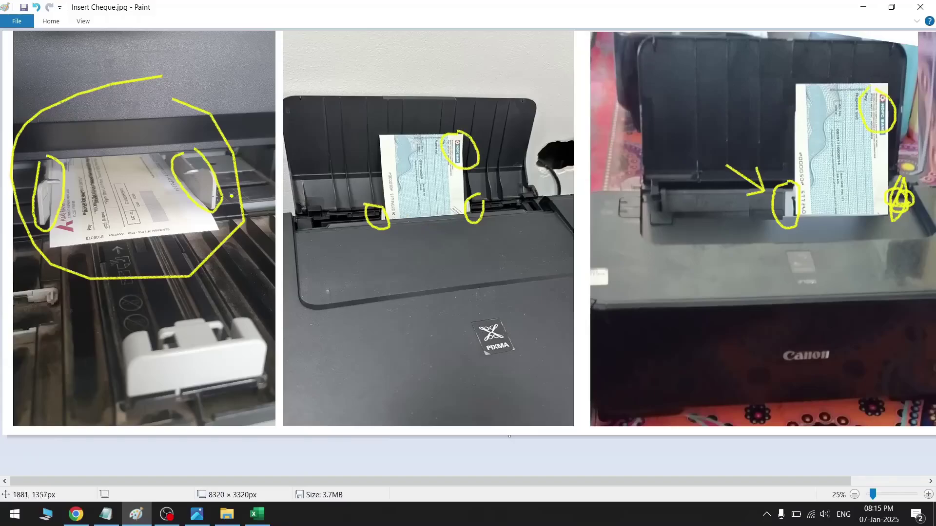
{"action": "mouse_move", "coordinate": [122, 204]}
{"action": "left_mouse_down"}
{"action": "mouse_move", "coordinate": [43, 210]}
{"action": "mouse_move", "coordinate": [100, 262]}
{"action": "mouse_move", "coordinate": [84, 209]}
{"action": "left_mouse_up"}
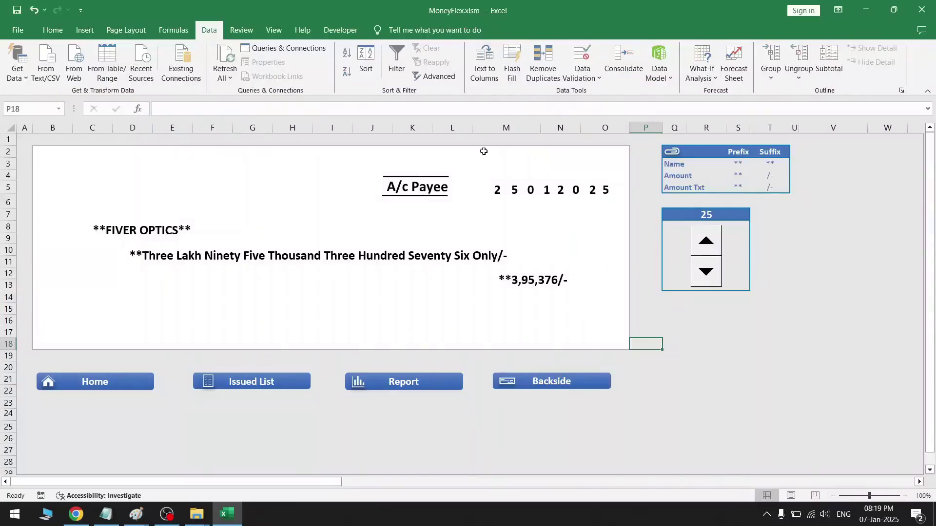
Step: Move the A/c Payee crossing to the cheque's upper-left corner and rotate it to slant diagonally upward
{"action": "left_click", "coordinate": [409, 199]}
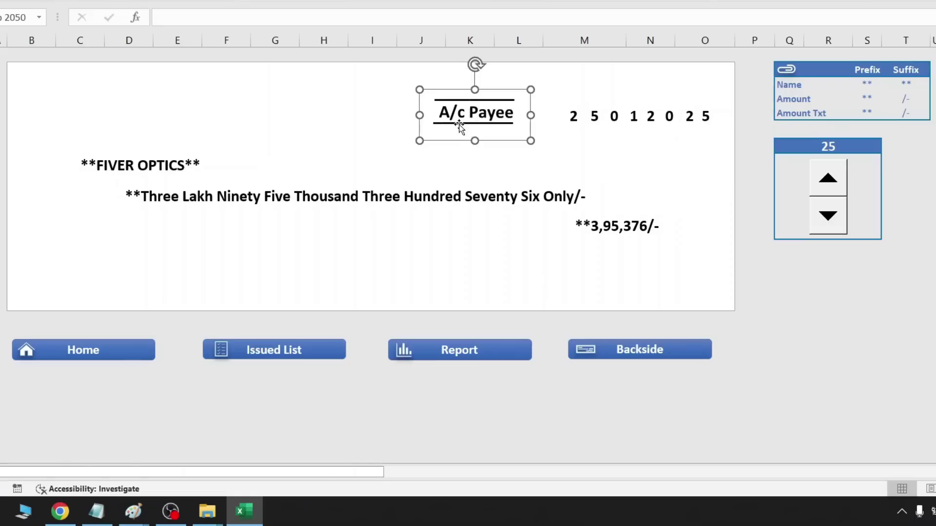
{"action": "left_click_drag", "start_coordinate": [452, 139], "coordinate": [398, 300]}
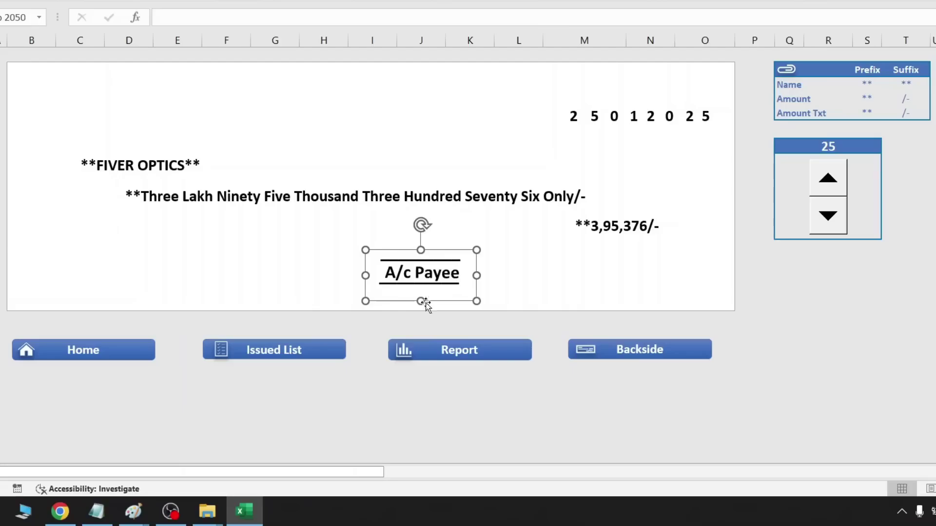
{"action": "left_click_drag", "start_coordinate": [449, 303], "coordinate": [48, 138]}
{"action": "left_click_drag", "start_coordinate": [63, 88], "coordinate": [43, 106]}
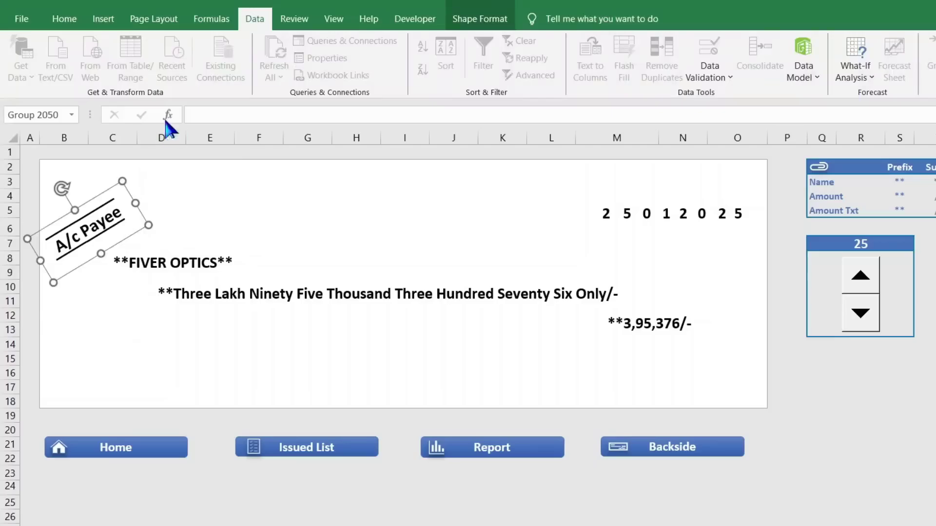
Step: Reduce the A/c Payee crossing's font size to 12
{"action": "left_click", "coordinate": [78, 22]}
{"action": "left_click", "coordinate": [276, 47]}
{"action": "left_click", "coordinate": [276, 47]}
{"action": "left_click", "coordinate": [276, 48]}
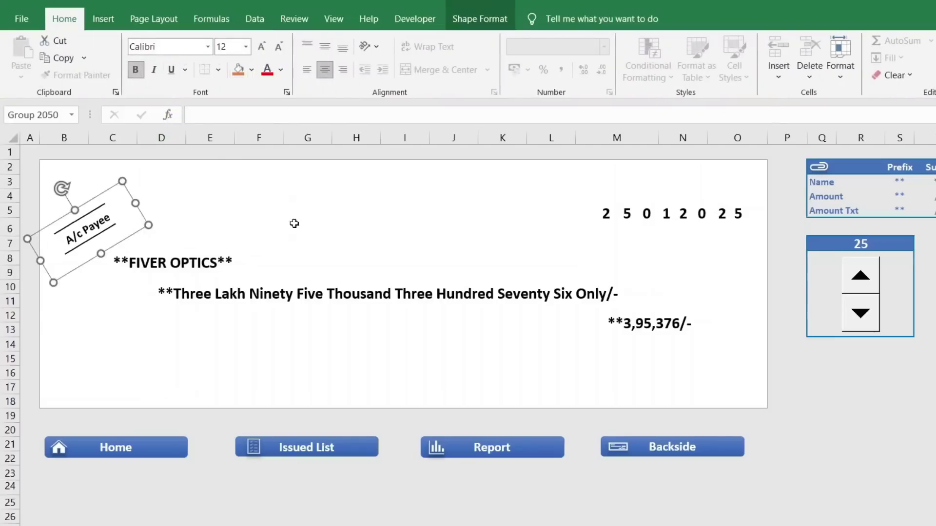
{"action": "left_click", "coordinate": [301, 223]}
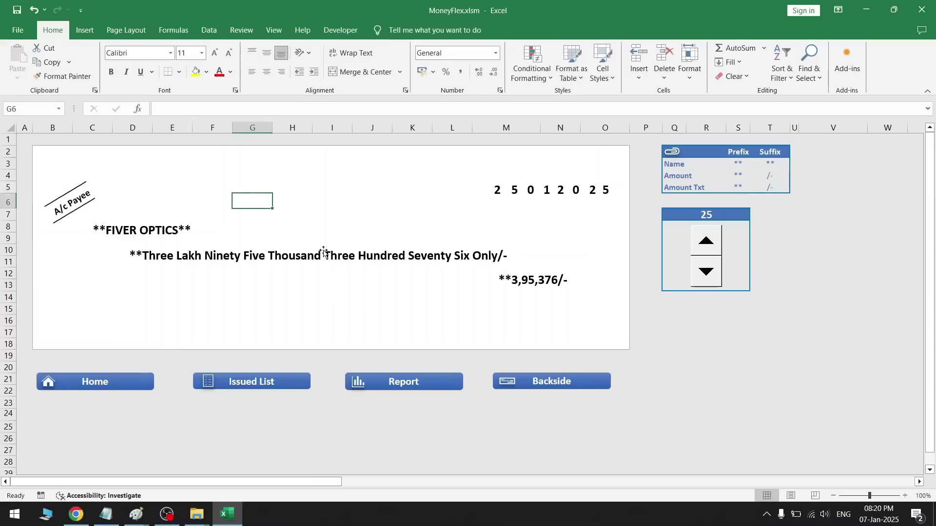
Step: Print one copy of the cheque on the HP LaserJet M1005 using landscape Envelope DL paper
{"action": "key", "text": "ctrl+p"}
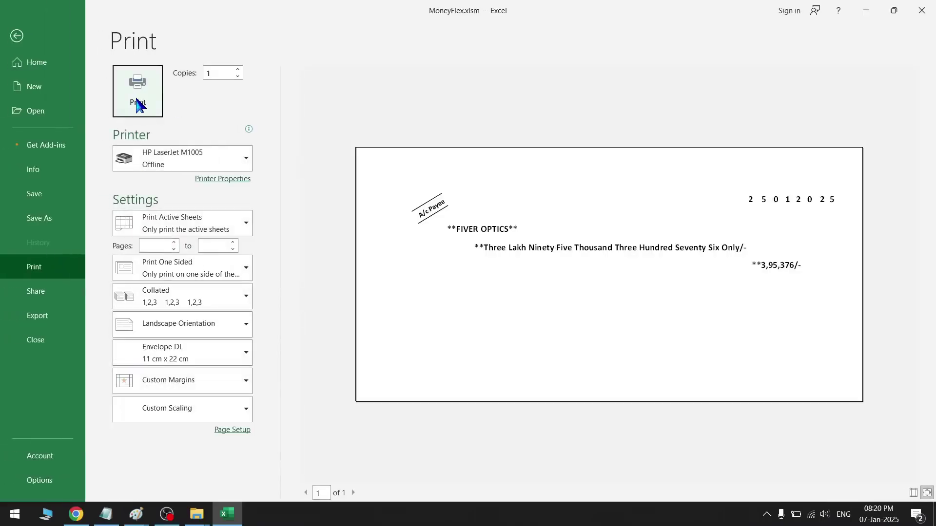
{"action": "left_click", "coordinate": [137, 104]}
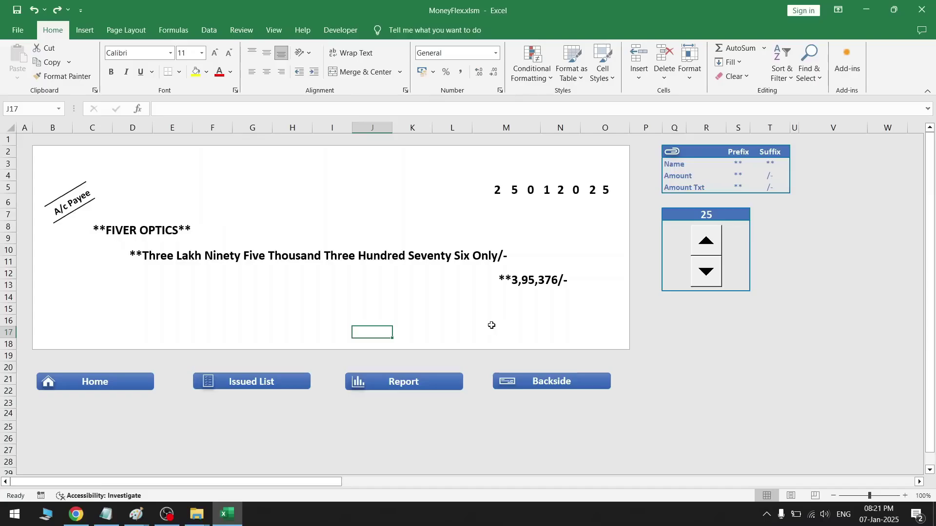
{"action": "left_click", "coordinate": [301, 323]}
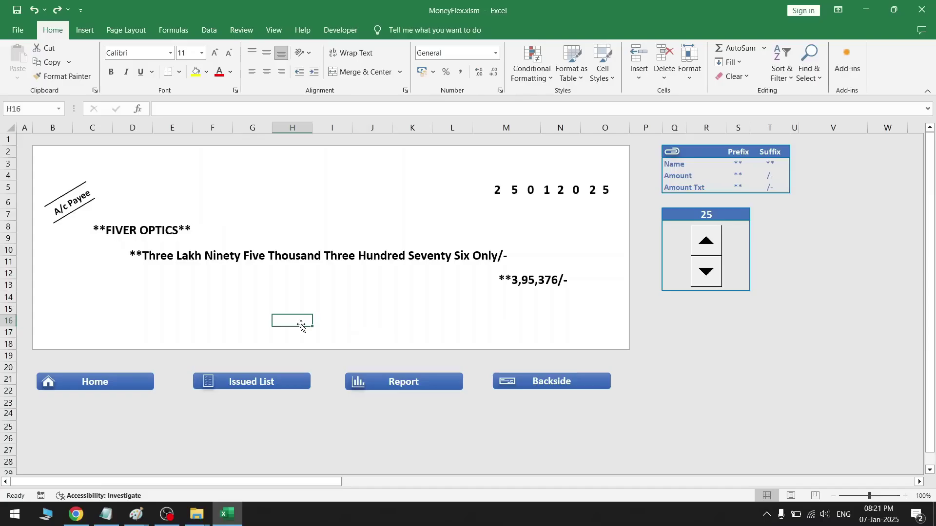
Step: Reposition the date, payee name, amount in words and amount in figures on the cheque layout
{"action": "left_click", "coordinate": [539, 192]}
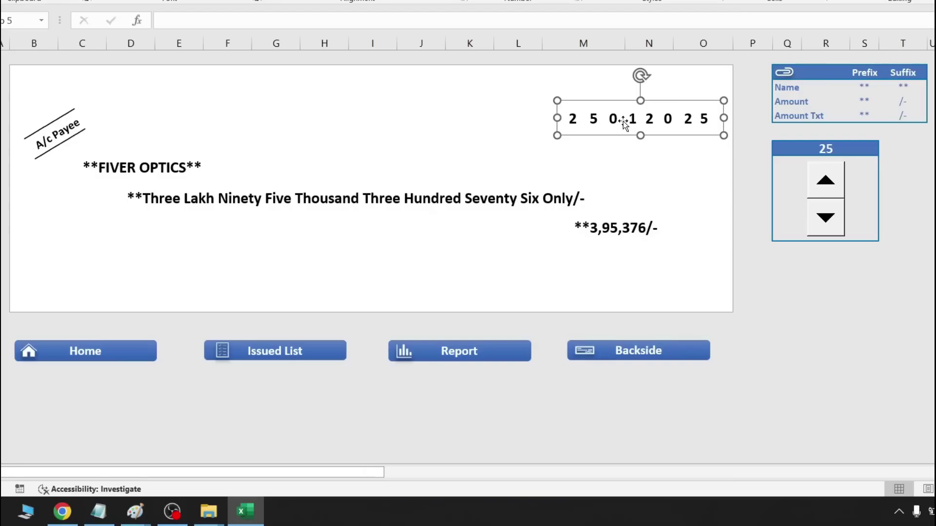
{"action": "left_click_drag", "start_coordinate": [539, 192], "coordinate": [534, 195]}
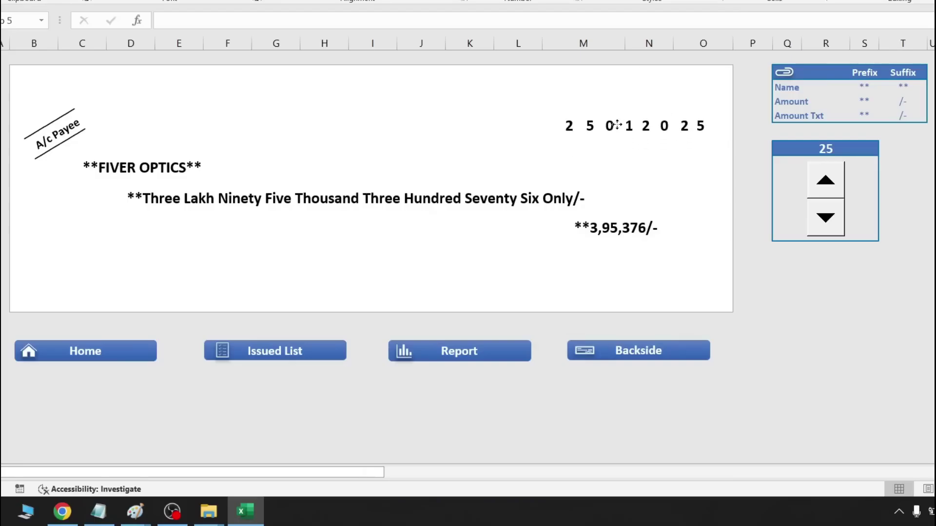
{"action": "left_click_drag", "start_coordinate": [617, 125], "coordinate": [586, 118]}
{"action": "left_click_drag", "start_coordinate": [653, 229], "coordinate": [653, 257]}
{"action": "left_click_drag", "start_coordinate": [524, 202], "coordinate": [522, 215]}
{"action": "mouse_move", "coordinate": [186, 202]}
{"action": "left_mouse_down"}
{"action": "mouse_move", "coordinate": [209, 200]}
{"action": "mouse_move", "coordinate": [186, 191]}
{"action": "left_mouse_up"}
{"action": "left_click_drag", "start_coordinate": [635, 259], "coordinate": [635, 244]}
{"action": "left_click_drag", "start_coordinate": [629, 119], "coordinate": [667, 120]}
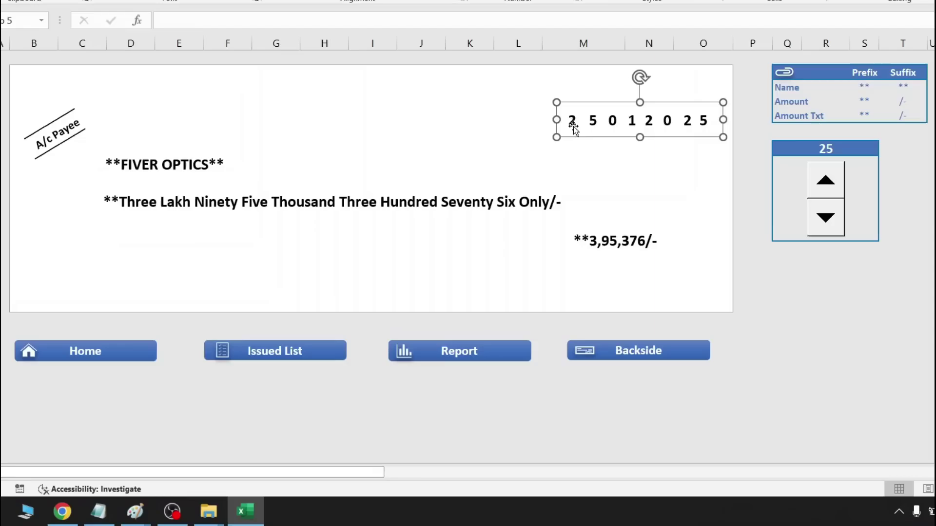
Step: Adjust the date box's width to respace its digits and set the date's font size to 20
{"action": "left_click_drag", "start_coordinate": [556, 120], "coordinate": [594, 120]}
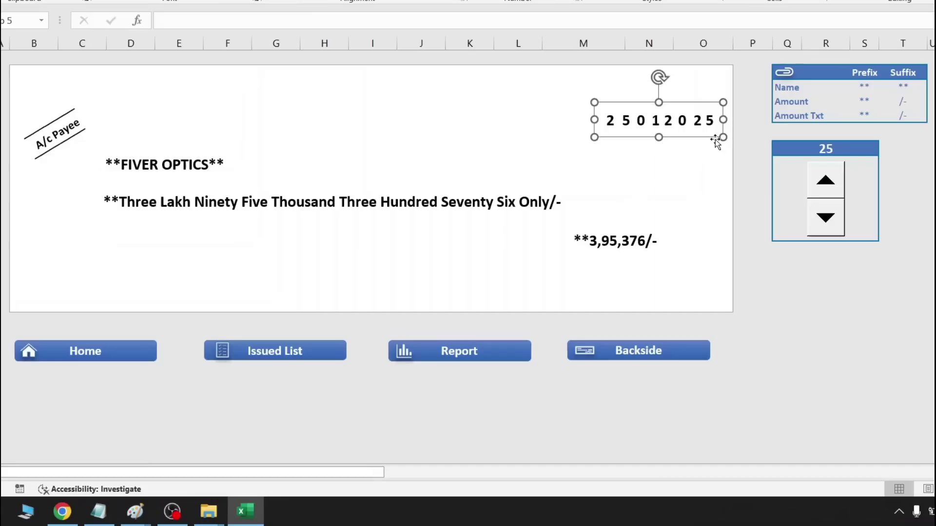
{"action": "left_click_drag", "start_coordinate": [595, 120], "coordinate": [549, 119]}
{"action": "left_click", "coordinate": [230, 0]}
{"action": "left_click", "coordinate": [226, 41]}
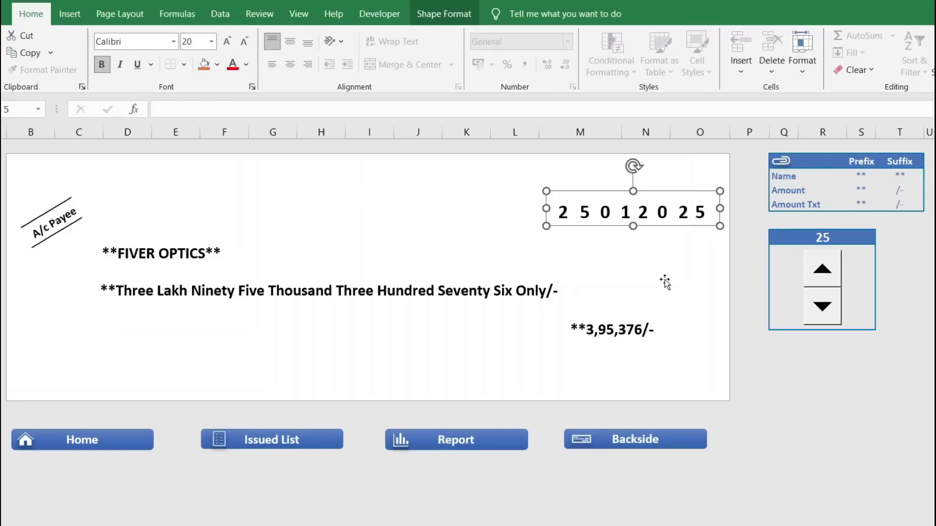
Step: Enlarge the payee name and the amount in words to font size 20 and the amount in figures to 18
{"action": "left_click", "coordinate": [202, 255]}
{"action": "left_click", "coordinate": [227, 41]}
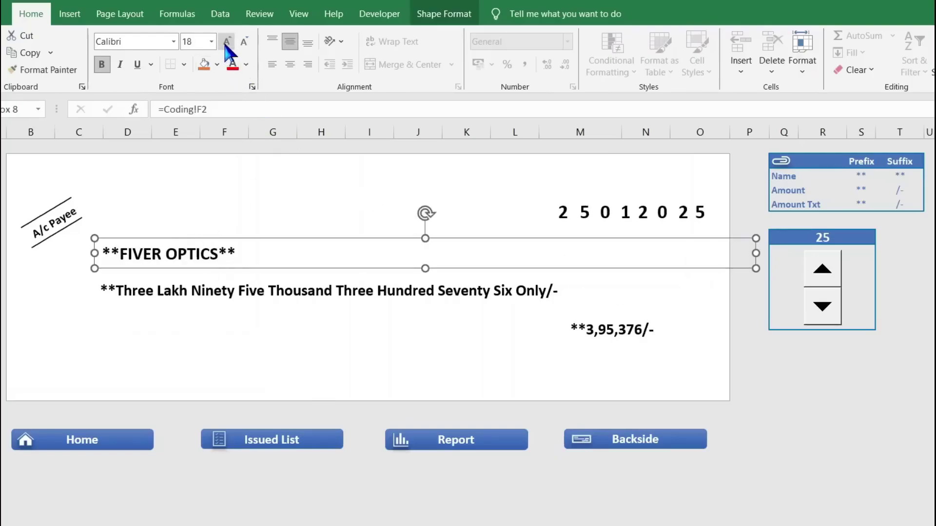
{"action": "left_click", "coordinate": [228, 41]}
{"action": "left_click", "coordinate": [244, 292]}
{"action": "left_click", "coordinate": [227, 41]}
{"action": "left_click", "coordinate": [227, 42]}
{"action": "left_click", "coordinate": [608, 342]}
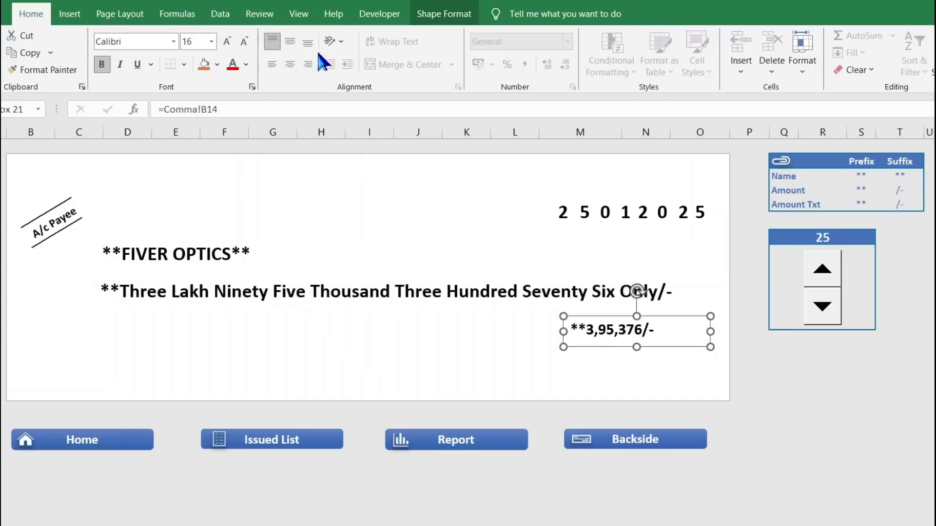
{"action": "left_click", "coordinate": [227, 42]}
Step: Widen the A/c Payee crossing's box and set its font size to 18
{"action": "left_click", "coordinate": [17, 247]}
{"action": "left_click_drag", "start_coordinate": [16, 247], "coordinate": [26, 239]}
{"action": "left_click", "coordinate": [227, 42]}
{"action": "left_click", "coordinate": [227, 41]}
{"action": "left_click_drag", "start_coordinate": [105, 192], "coordinate": [141, 174]}
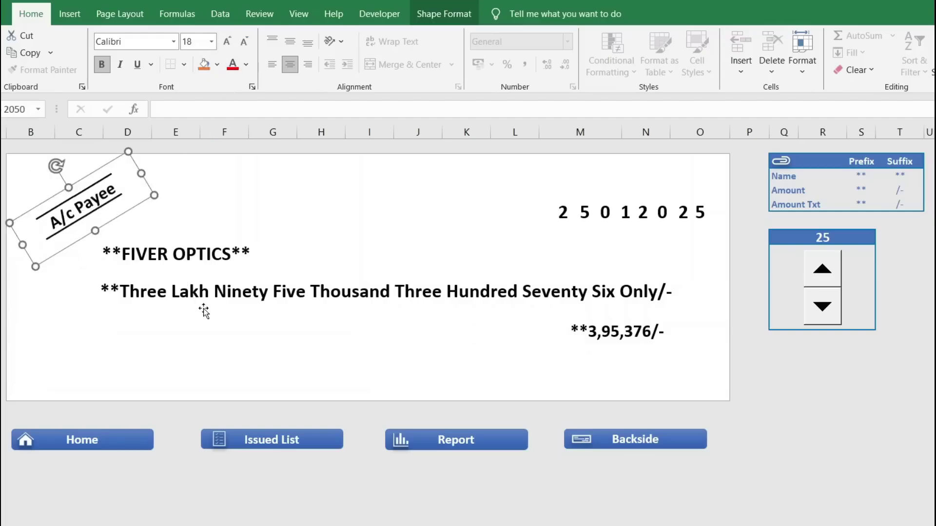
Step: Clear the prefixes for Name, Amount and Amount Txt in the prefix and suffix table
{"action": "left_click", "coordinate": [862, 351]}
{"action": "left_click_drag", "start_coordinate": [861, 176], "coordinate": [897, 205]}
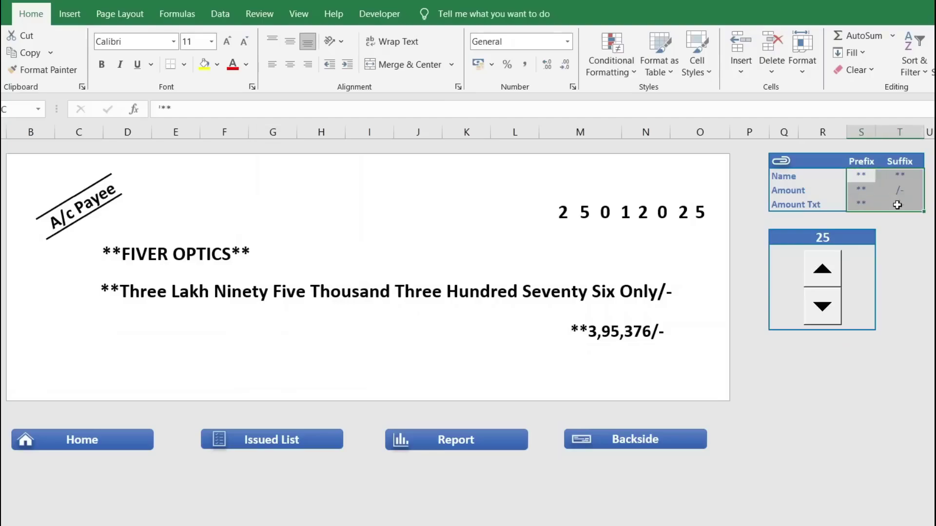
{"action": "left_click", "coordinate": [873, 191]}
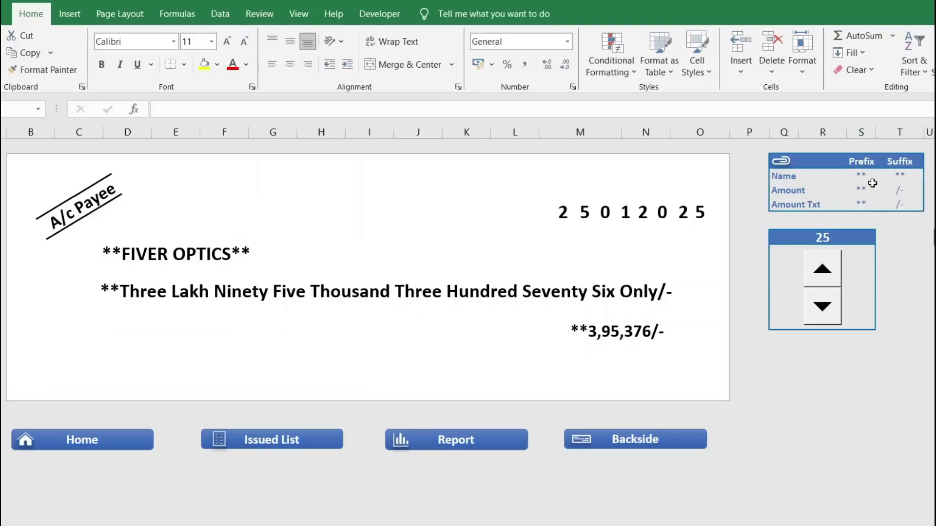
{"action": "left_click_drag", "start_coordinate": [899, 176], "coordinate": [896, 205]}
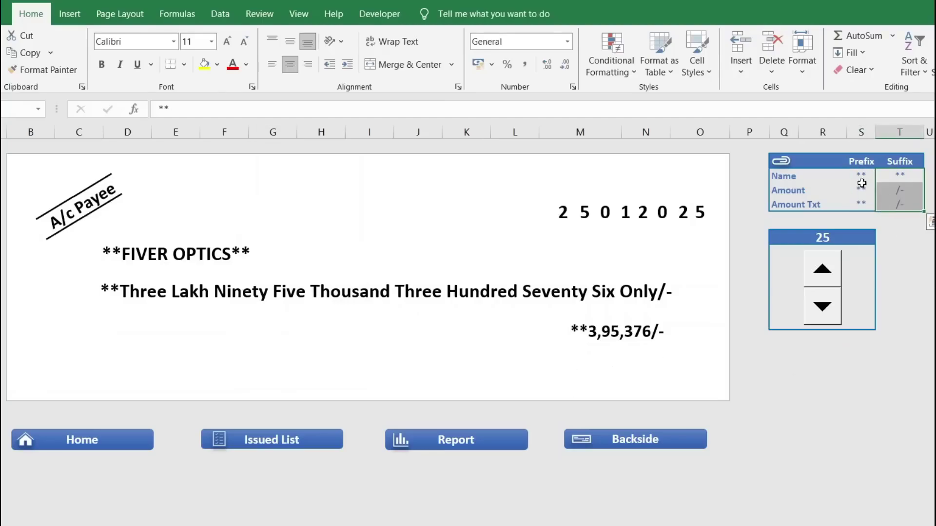
{"action": "left_click_drag", "start_coordinate": [861, 177], "coordinate": [861, 204]}
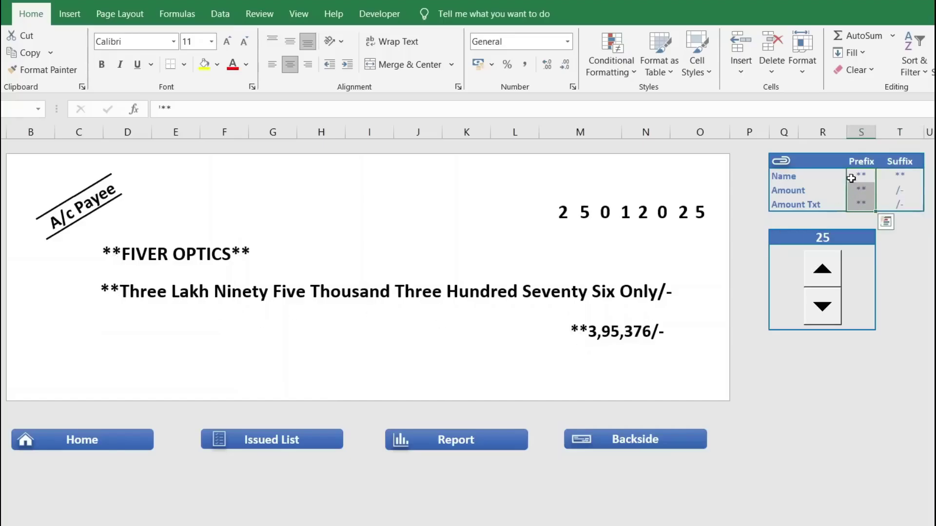
{"action": "left_click_drag", "start_coordinate": [817, 205], "coordinate": [817, 197]}
{"action": "key", "text": "Delete"}
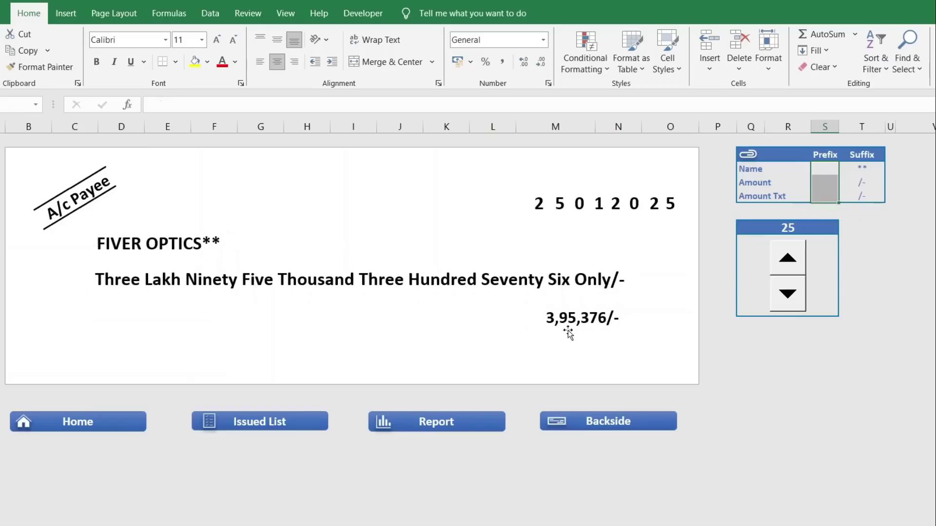
Step: Clear the Name suffix in the prefix and suffix table
{"action": "left_click", "coordinate": [583, 350]}
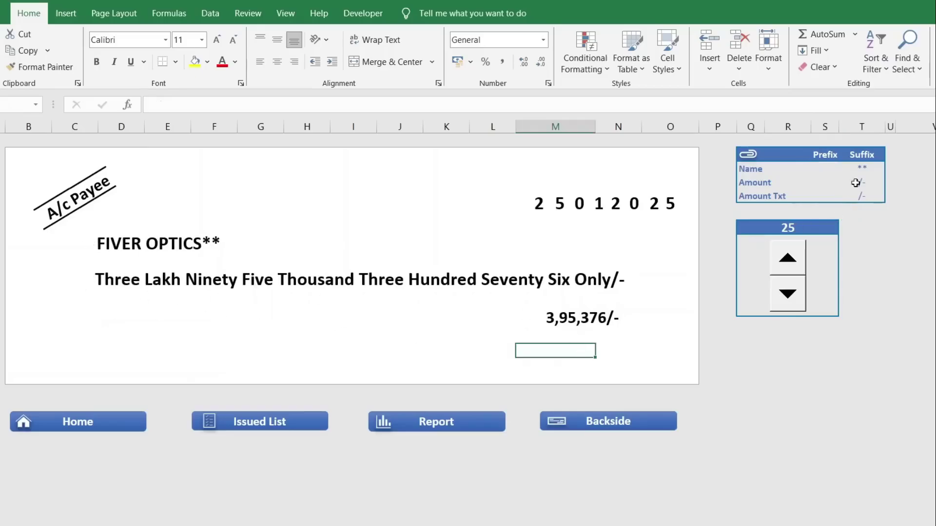
{"action": "left_click_drag", "start_coordinate": [870, 182], "coordinate": [871, 197]}
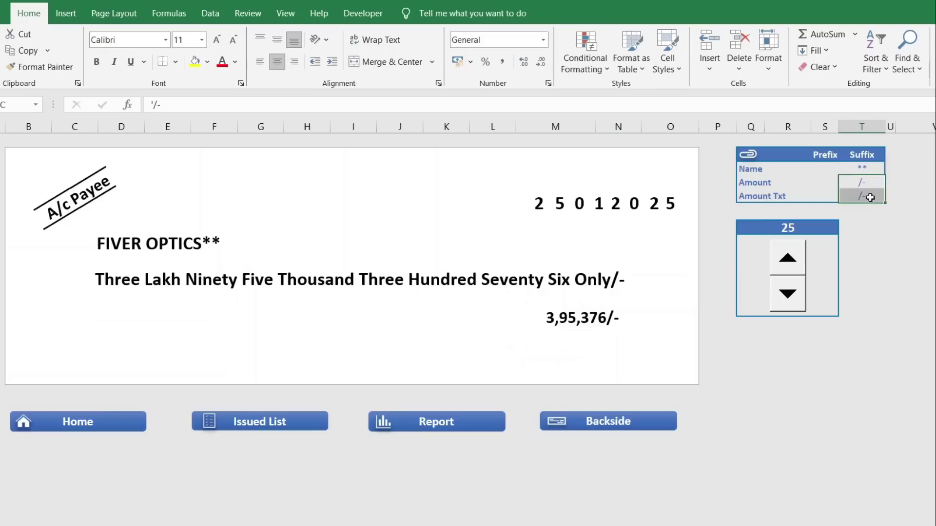
{"action": "left_click", "coordinate": [862, 169]}
{"action": "key", "text": "Delete"}
{"action": "left_click_drag", "start_coordinate": [833, 170], "coordinate": [855, 202]}
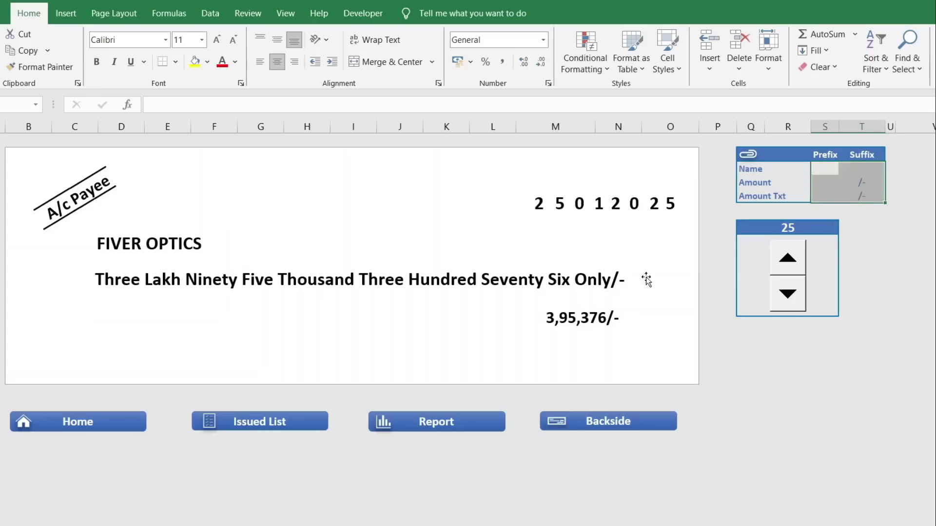
{"action": "left_click", "coordinate": [758, 401]}
Step: Open the Issued List and filter Company Name to show only ACTIVET HEALTHCARE PRIVATE LIMITED
{"action": "left_click", "coordinate": [277, 431]}
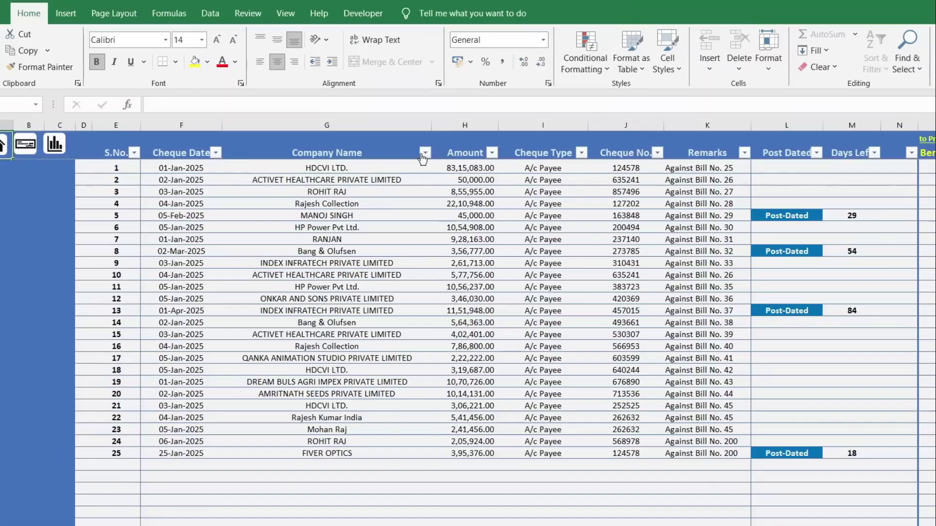
{"action": "left_click", "coordinate": [423, 154]}
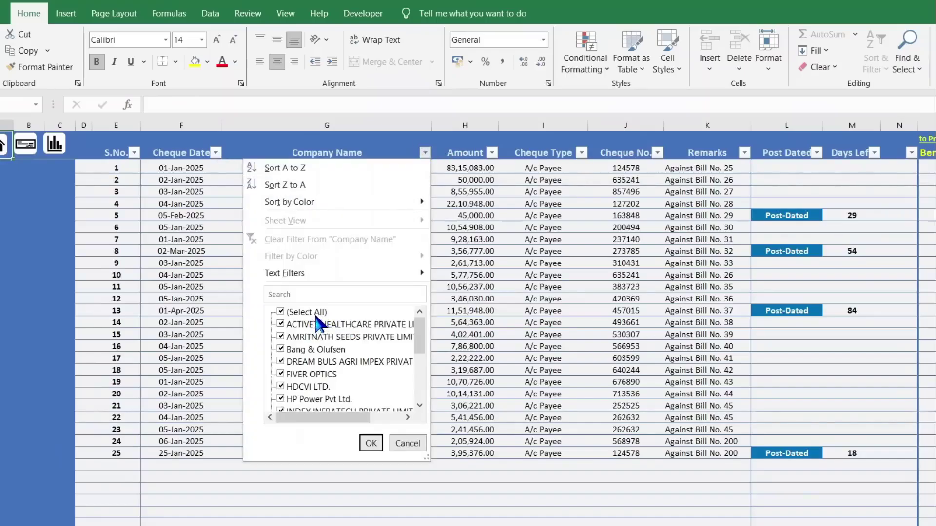
{"action": "left_click", "coordinate": [282, 311]}
{"action": "left_click", "coordinate": [294, 324]}
{"action": "left_click", "coordinate": [281, 294]}
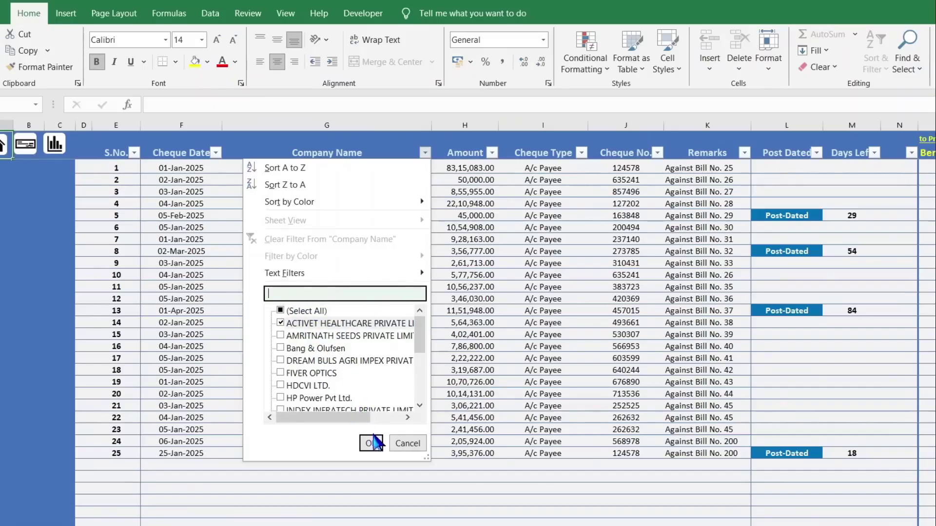
{"action": "left_click", "coordinate": [371, 445]}
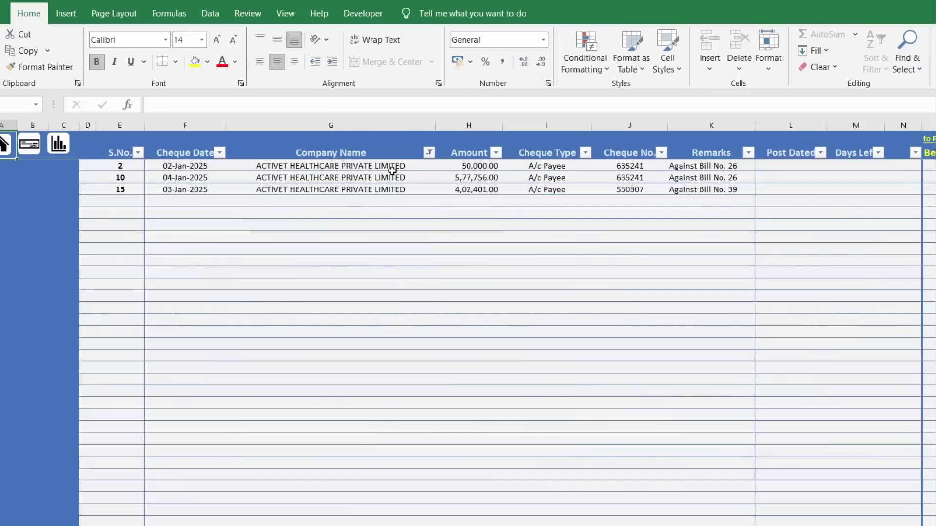
Step: Look over the filtered company's cheques and clear the Company Name filter
{"action": "left_click", "coordinate": [392, 166]}
{"action": "left_click_drag", "start_coordinate": [392, 166], "coordinate": [386, 303]}
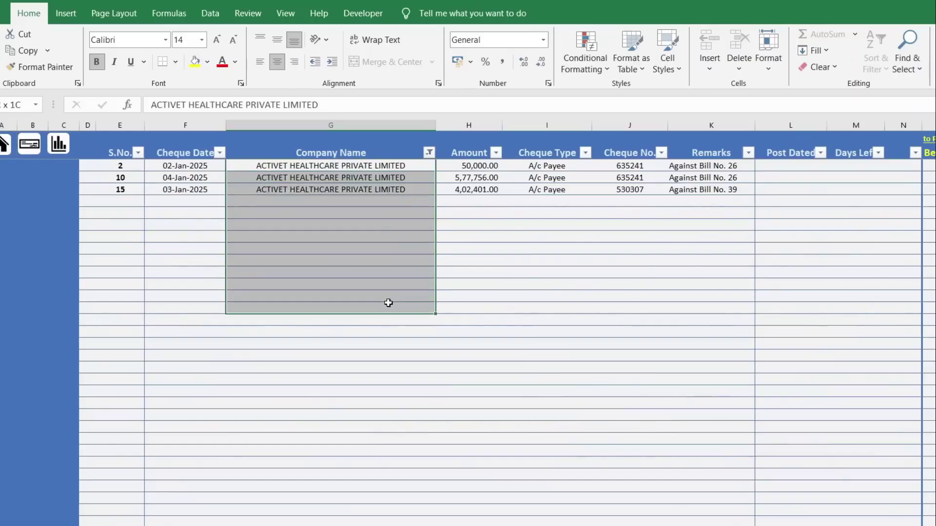
{"action": "left_click", "coordinate": [397, 225]}
{"action": "left_click_drag", "start_coordinate": [396, 169], "coordinate": [407, 239]}
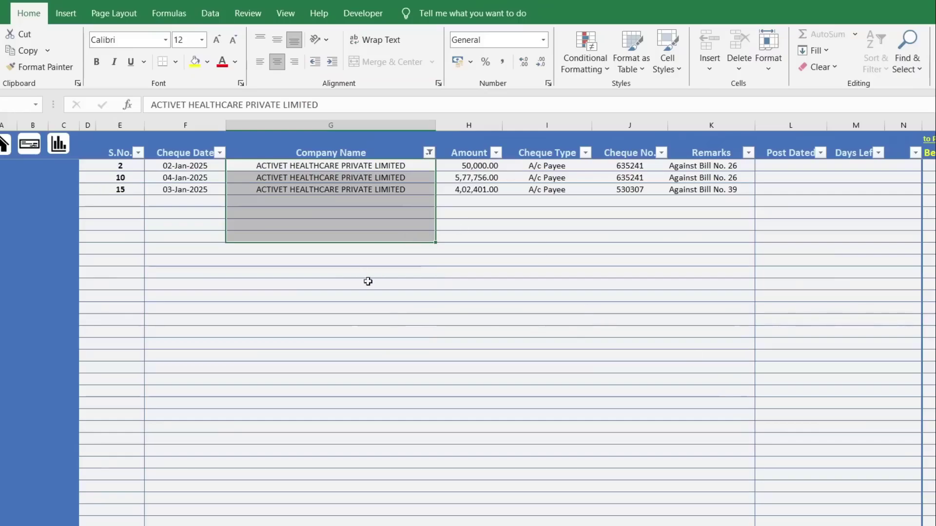
{"action": "left_click", "coordinate": [576, 333]}
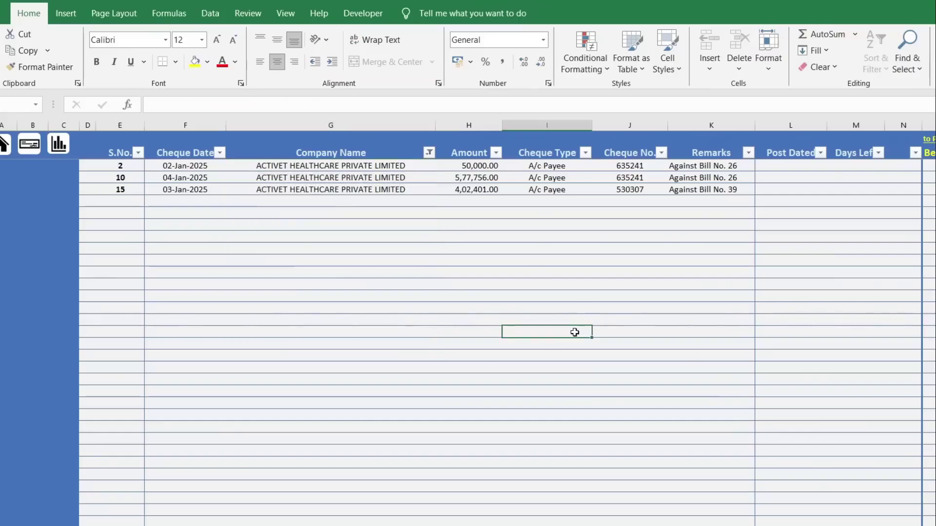
{"action": "left_click", "coordinate": [429, 153]}
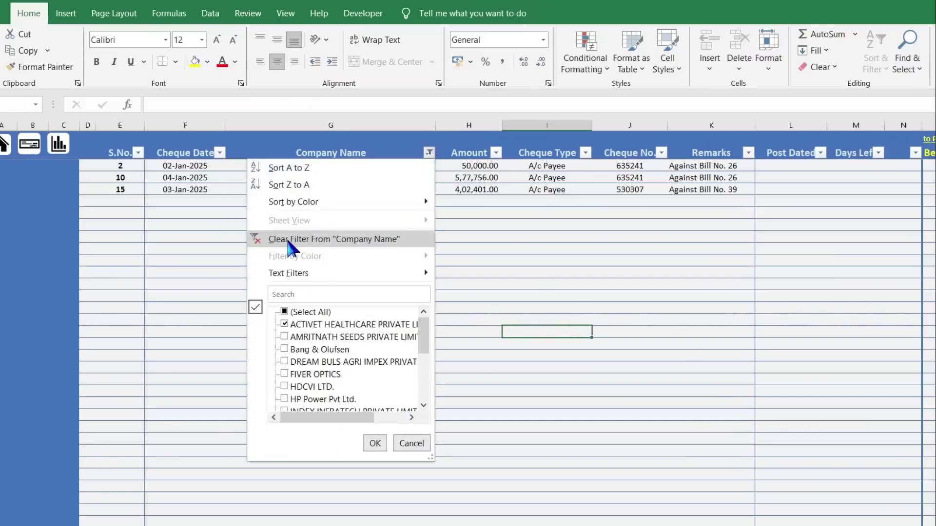
{"action": "left_click", "coordinate": [271, 238]}
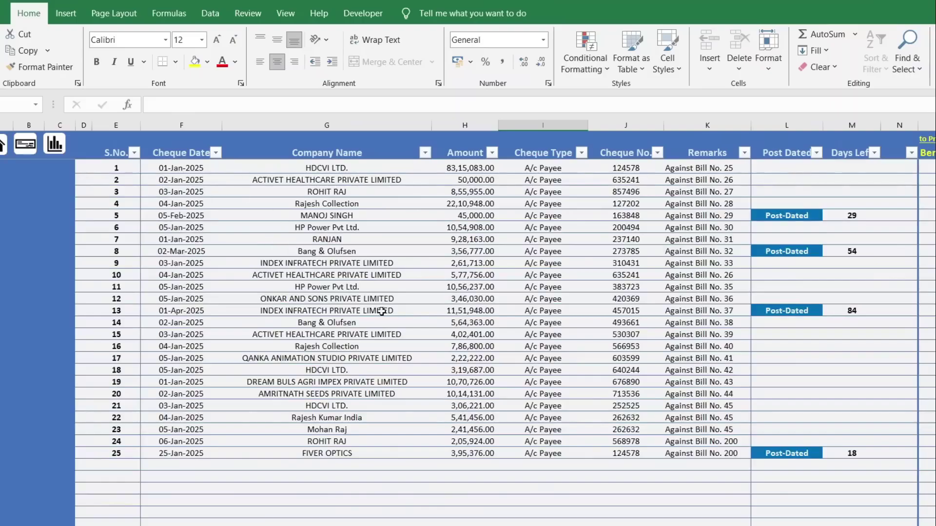
Step: Start a new cheque entry below the last row with serial number 26 and cheque date 08-Jan-2025
{"action": "left_click", "coordinate": [431, 373]}
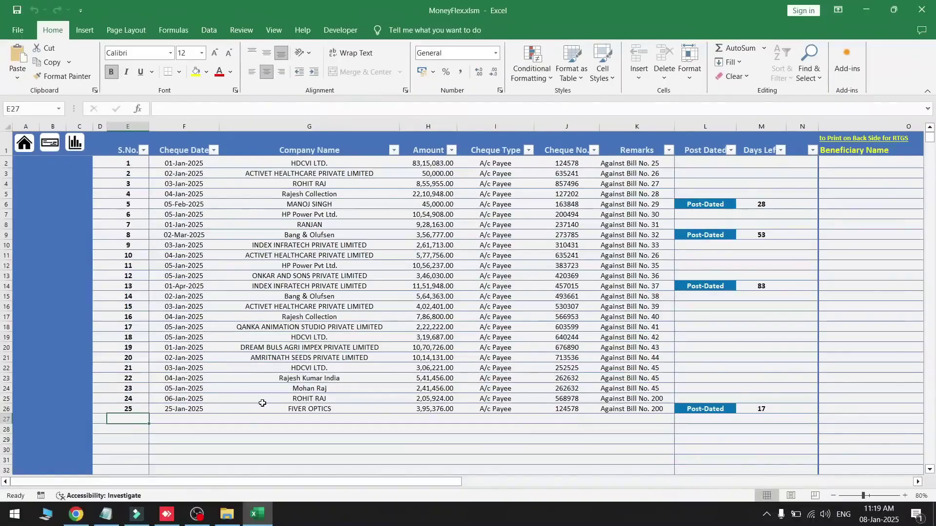
{"action": "type", "text": "2"}
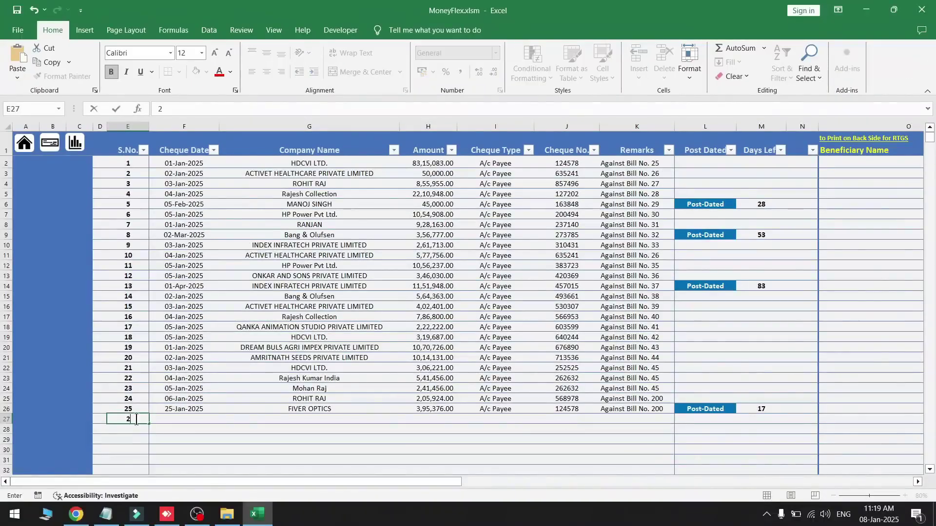
{"action": "type", "text": "6"}
{"action": "left_click", "coordinate": [159, 419]}
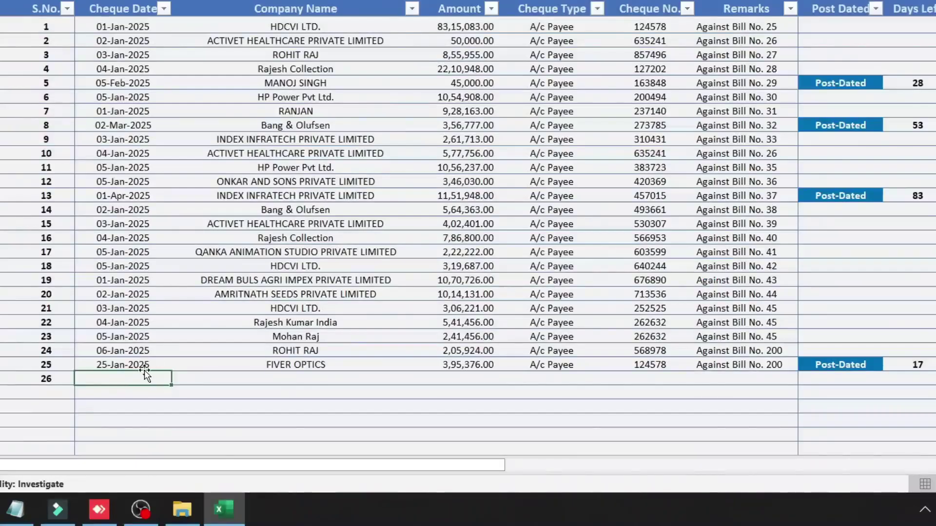
{"action": "type", "text": "8-"}
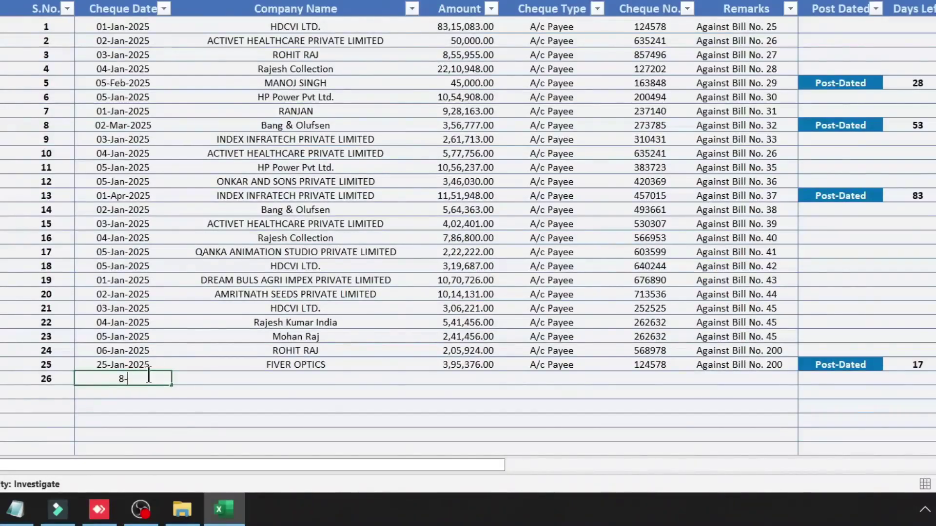
{"action": "type", "text": "1-25"}
{"action": "key", "text": "Tab"}
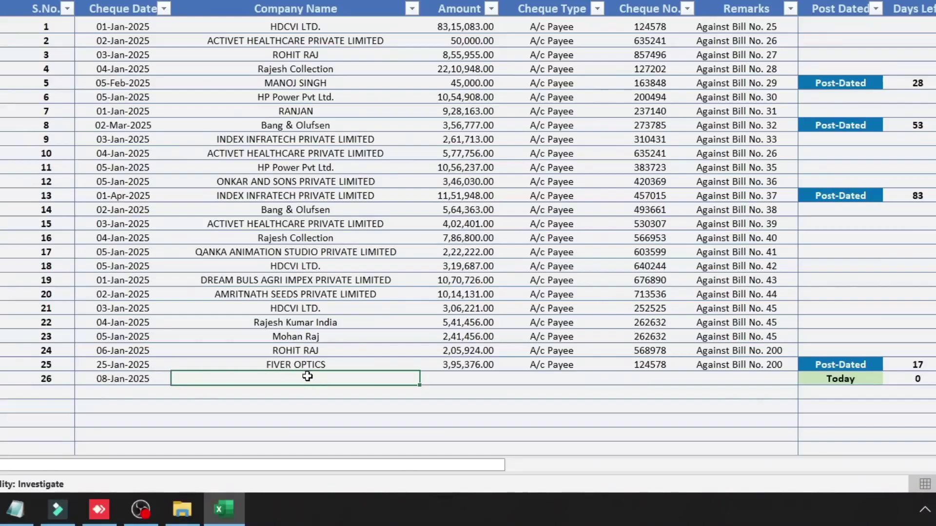
Step: Enter ABC LTD. as the company name and 1,25,76,534 as the amount for entry 26
{"action": "type", "text": "A"}
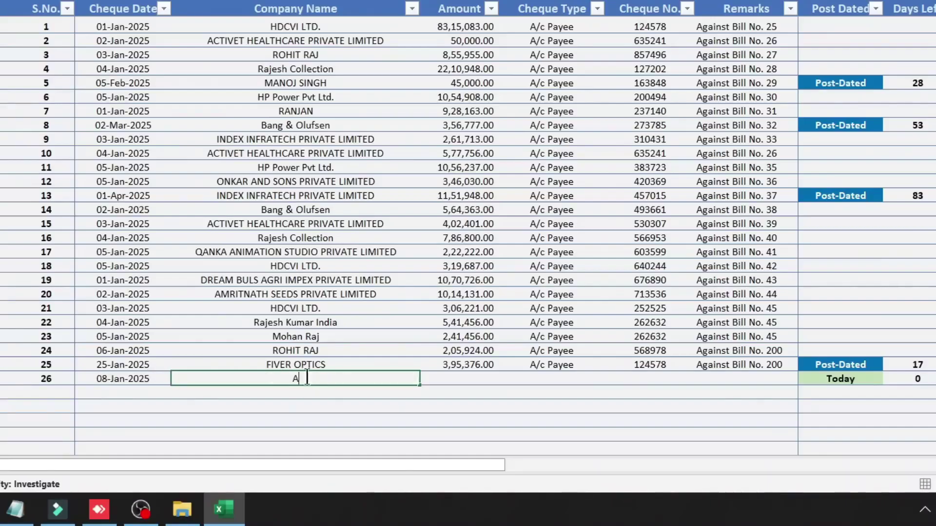
{"action": "type", "text": "BC LTD."}
{"action": "key", "text": "Tab"}
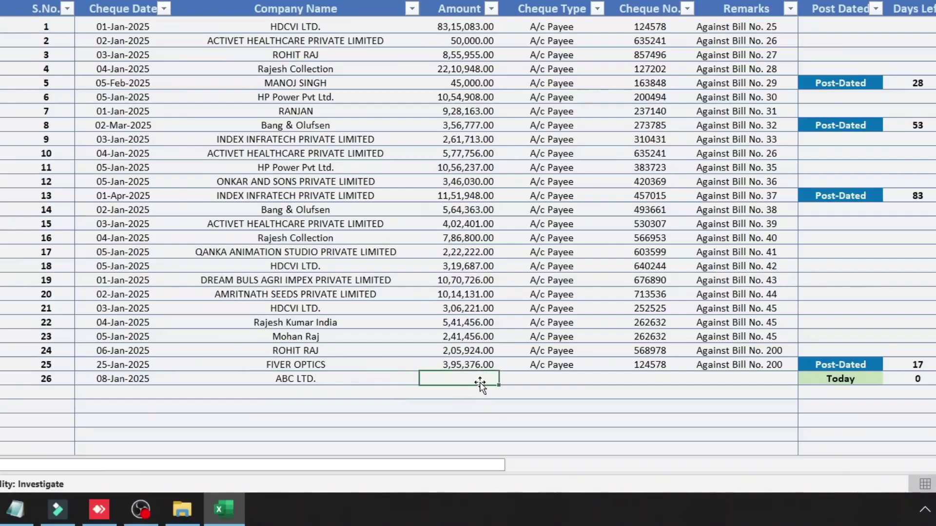
{"action": "type", "text": "1,25,76"}
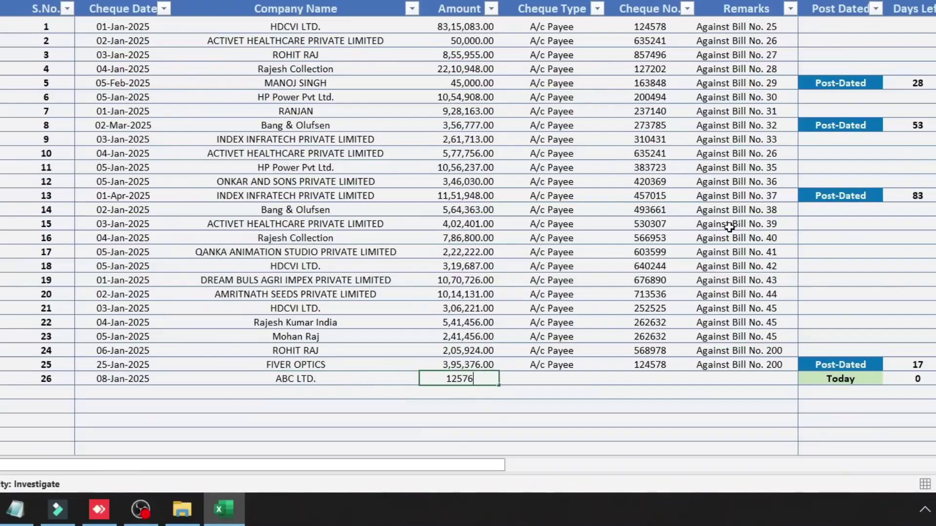
{"action": "type", "text": ",534"}
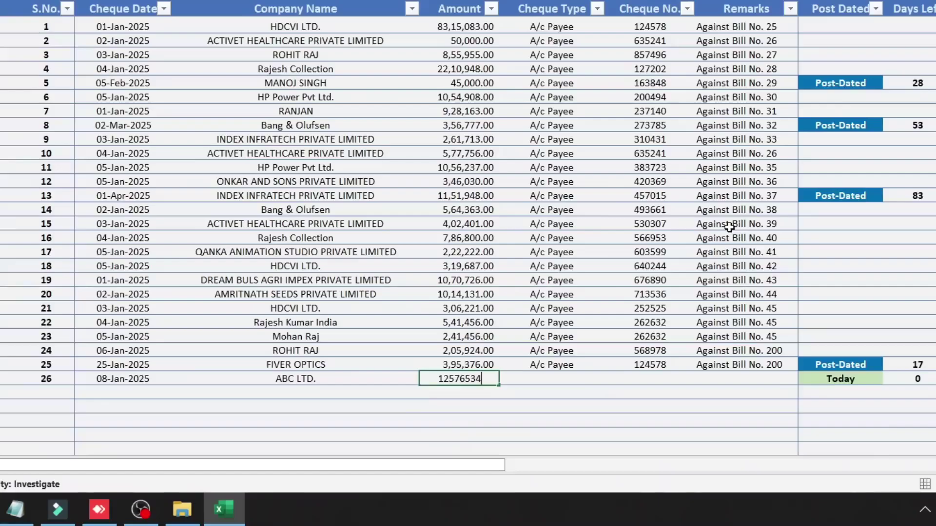
{"action": "key", "text": "Return"}
Step: Set the cheque type of entry 26 to A/c Payee
{"action": "left_click", "coordinate": [568, 379]}
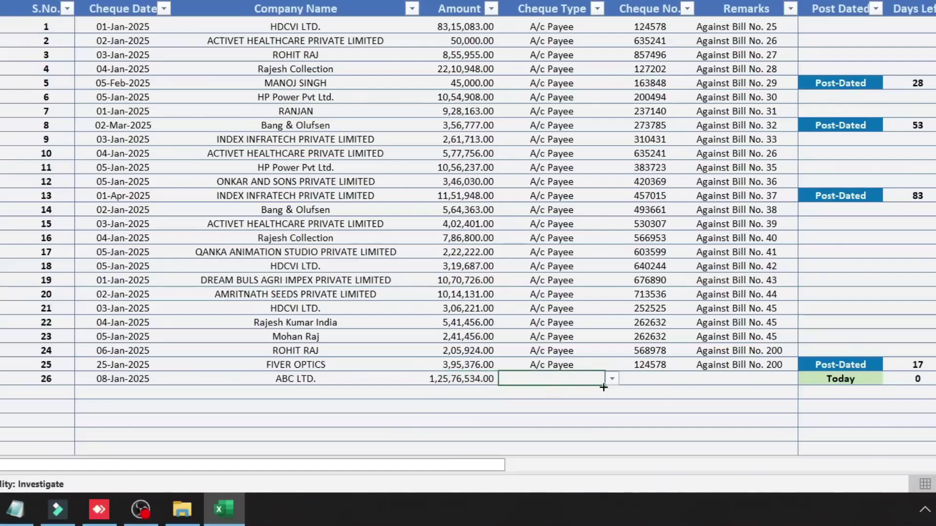
{"action": "left_click", "coordinate": [612, 378]}
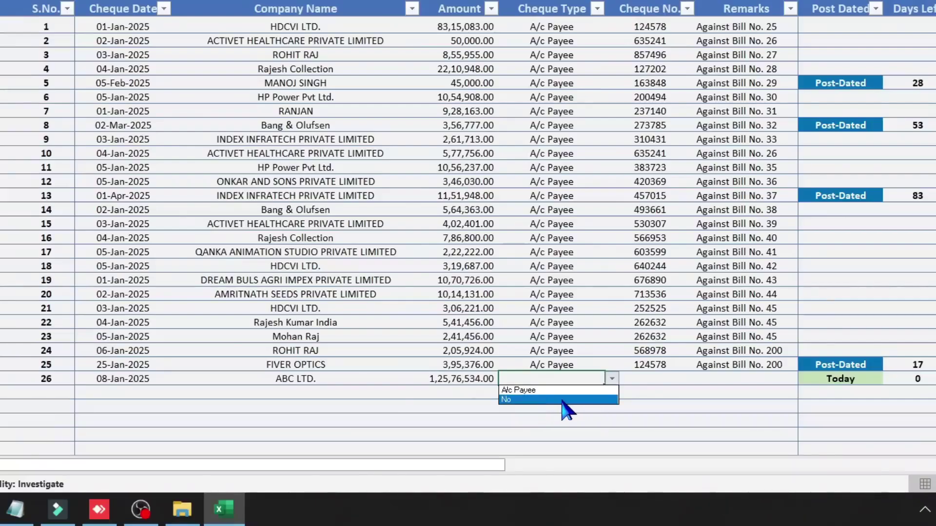
{"action": "left_click", "coordinate": [542, 390]}
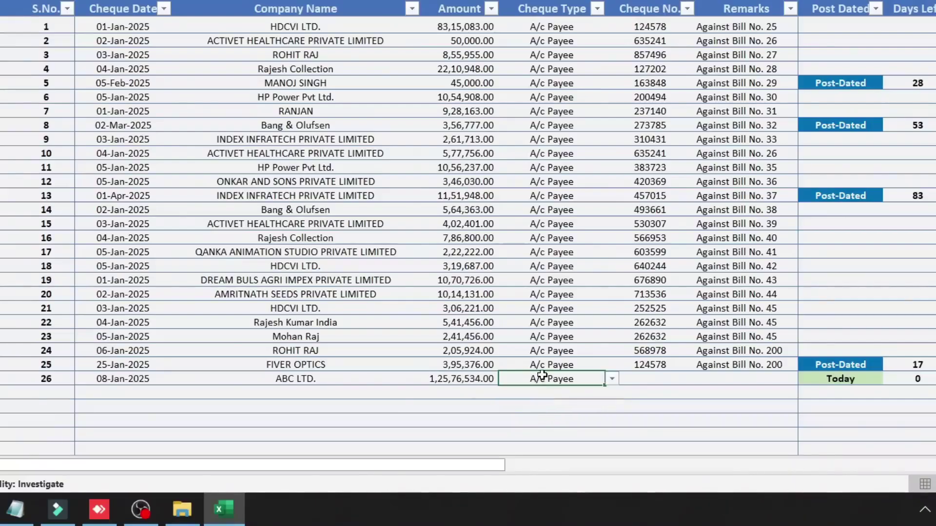
Step: Enter 9 as the cheque number and 45 as the remark for entry 26
{"action": "left_click_drag", "start_coordinate": [660, 377], "coordinate": [744, 378]}
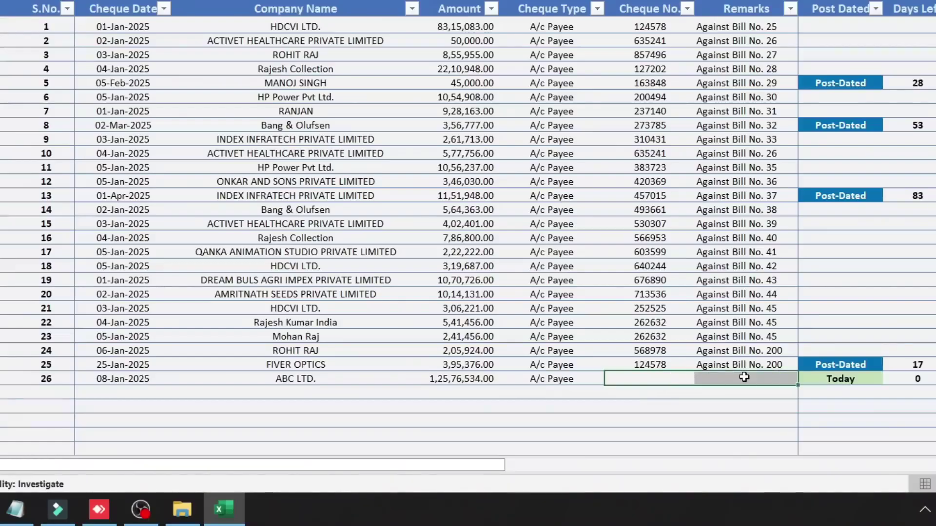
{"action": "left_click_drag", "start_coordinate": [668, 378], "coordinate": [738, 332]}
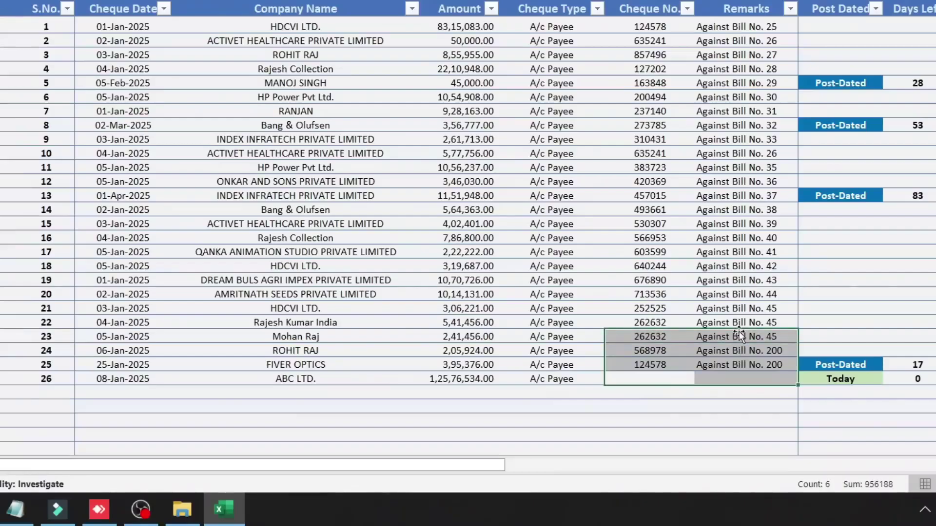
{"action": "left_click", "coordinate": [676, 376]}
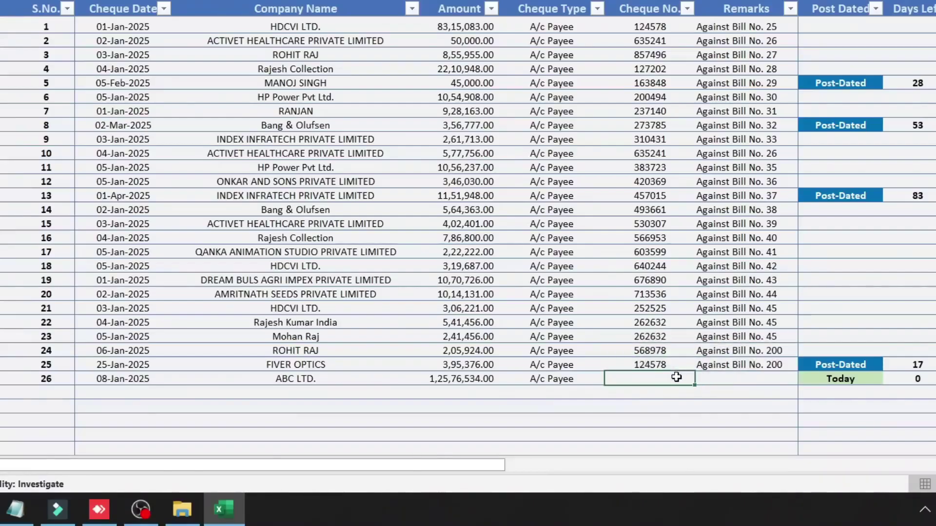
{"action": "left_click_drag", "start_coordinate": [739, 379], "coordinate": [739, 347]}
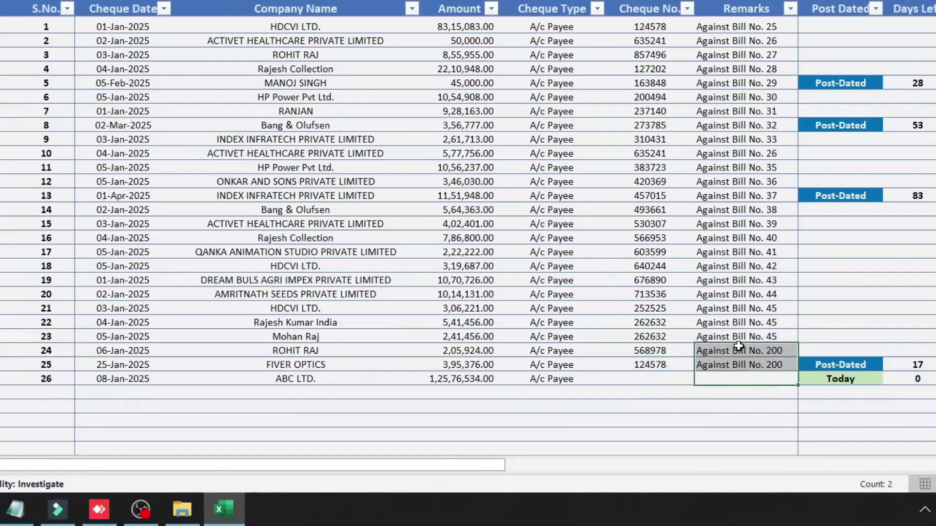
{"action": "left_click", "coordinate": [760, 374]}
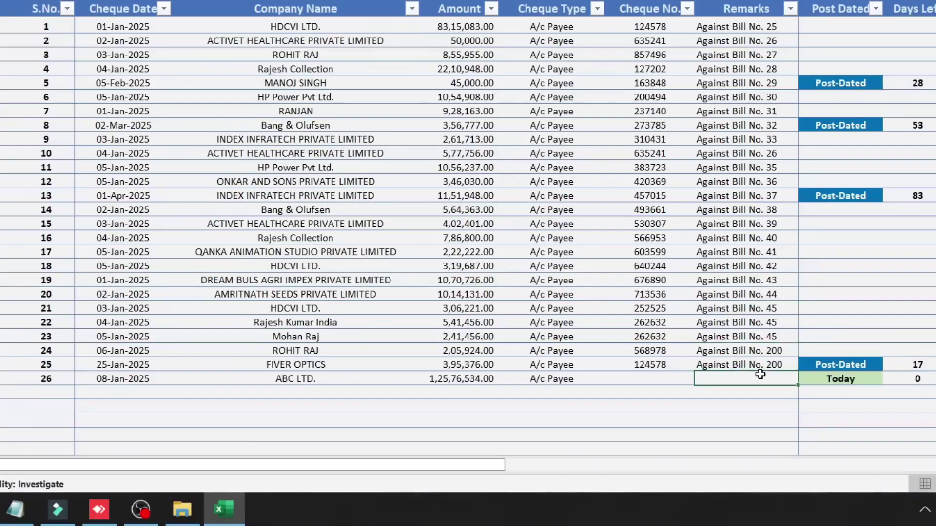
{"action": "left_click_drag", "start_coordinate": [747, 378], "coordinate": [665, 205]}
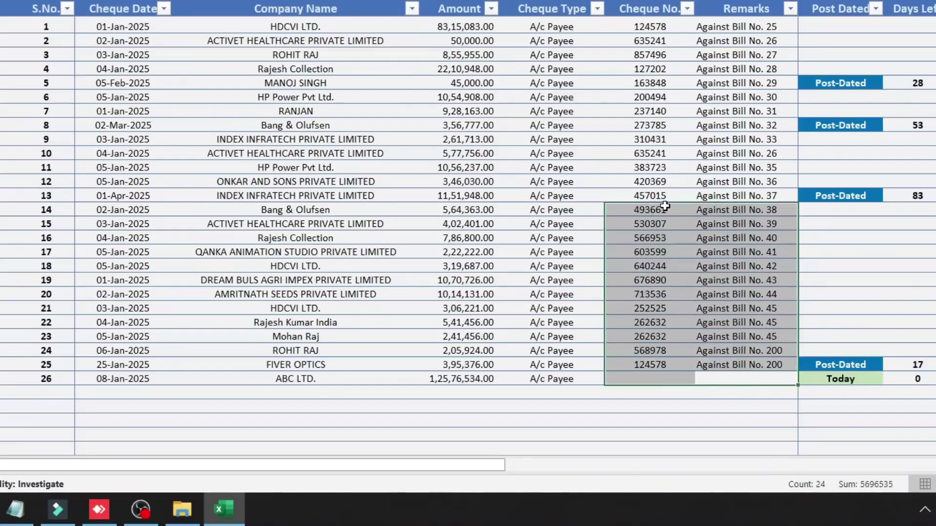
{"action": "left_click", "coordinate": [668, 378]}
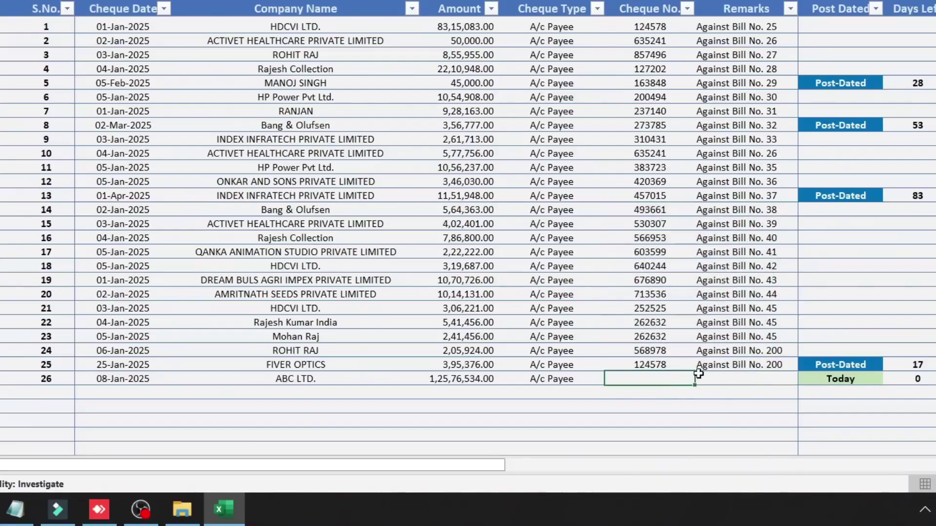
{"action": "type", "text": "9"}
{"action": "key", "text": "Tab"}
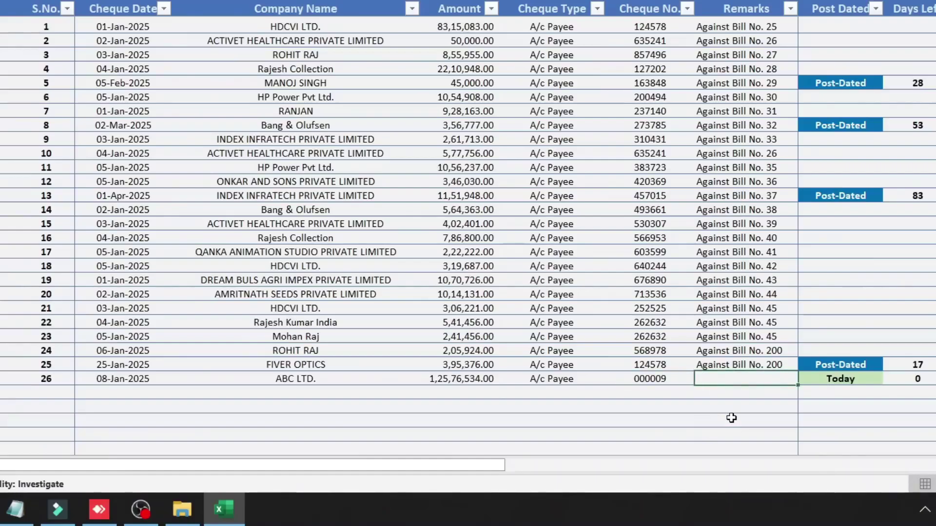
{"action": "type", "text": "45"}
{"action": "key", "text": "Return"}
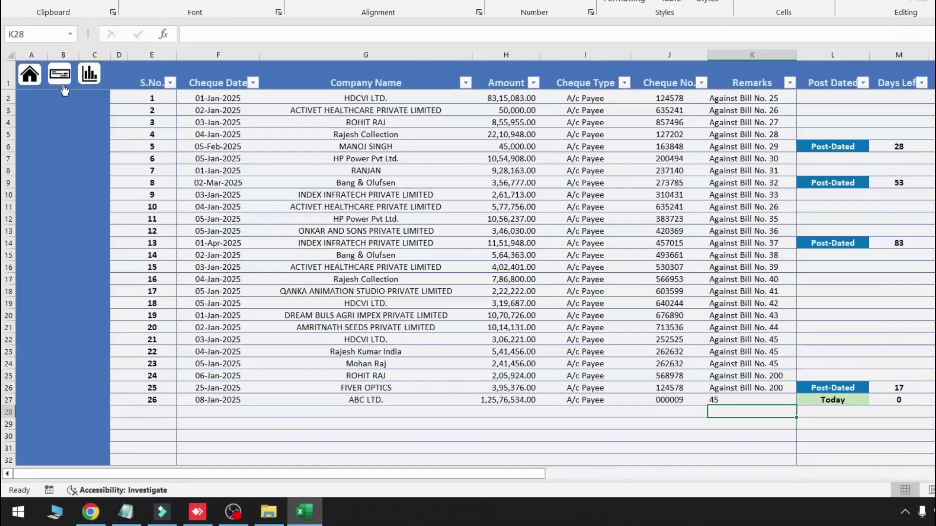
Step: Open the cheque layout sheet and load the cheque for serial number 26
{"action": "left_click", "coordinate": [64, 32]}
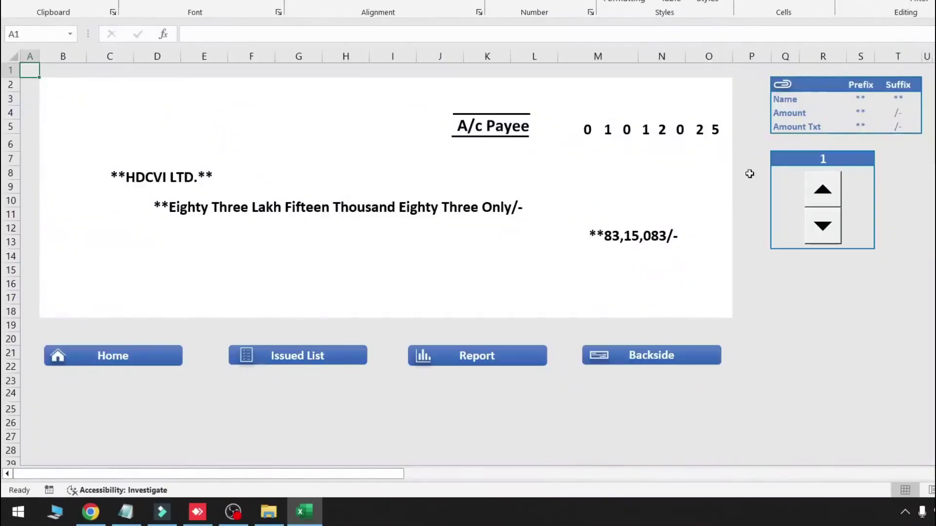
{"action": "left_click", "coordinate": [827, 159]}
{"action": "type", "text": "26"}
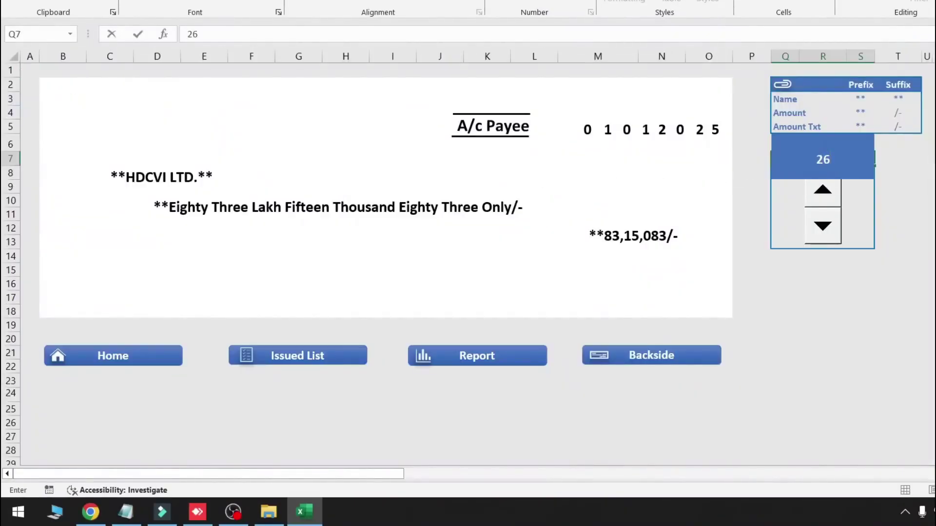
{"action": "key", "text": "Return"}
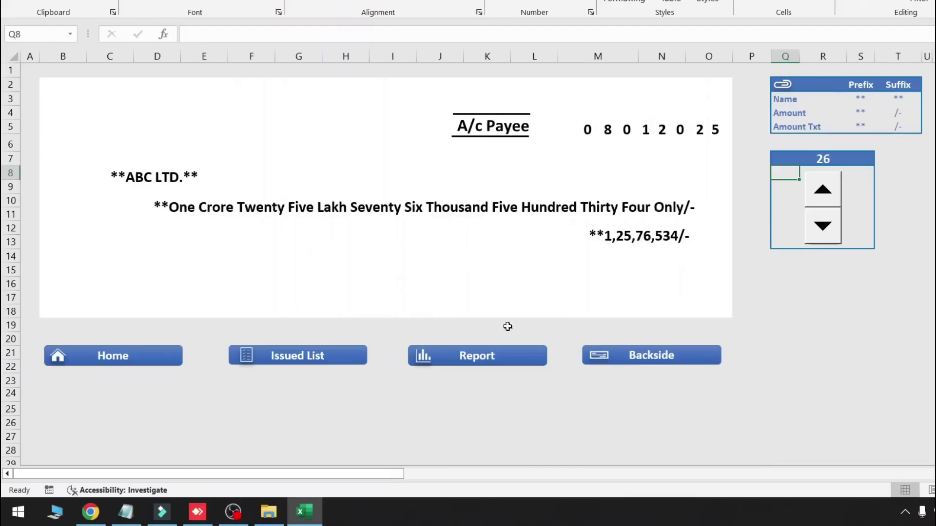
Step: Return to the Issued List and examine the Post Dated status and Days Left values of the post-dated cheques
{"action": "left_click", "coordinate": [299, 356]}
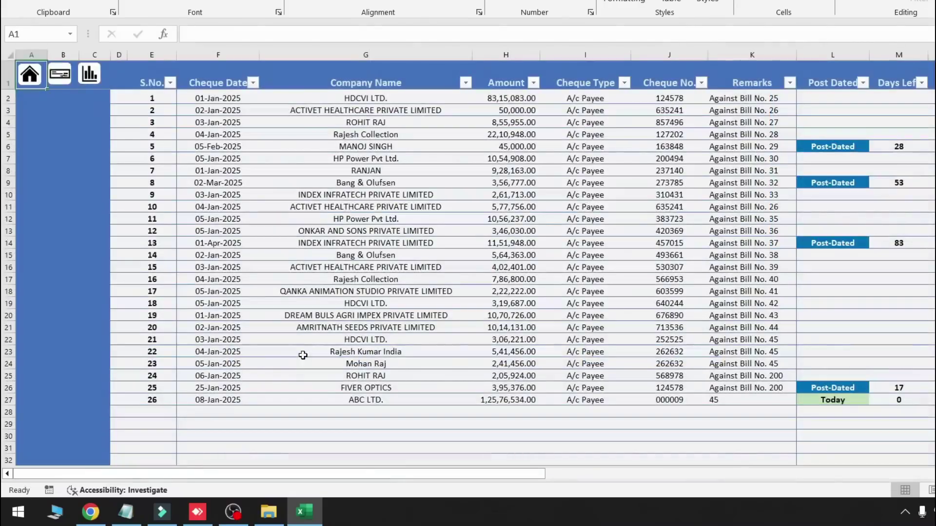
{"action": "left_click_drag", "start_coordinate": [850, 53], "coordinate": [896, 54]}
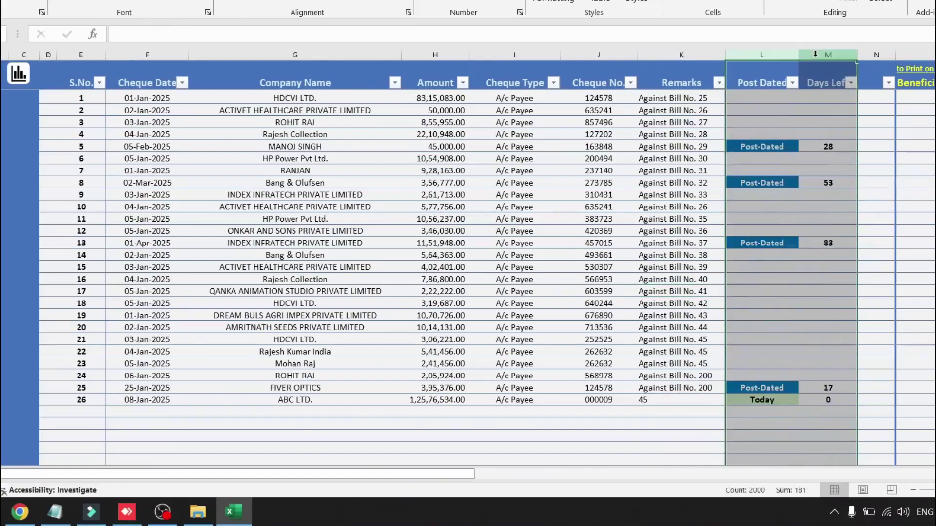
{"action": "left_click", "coordinate": [719, 339]}
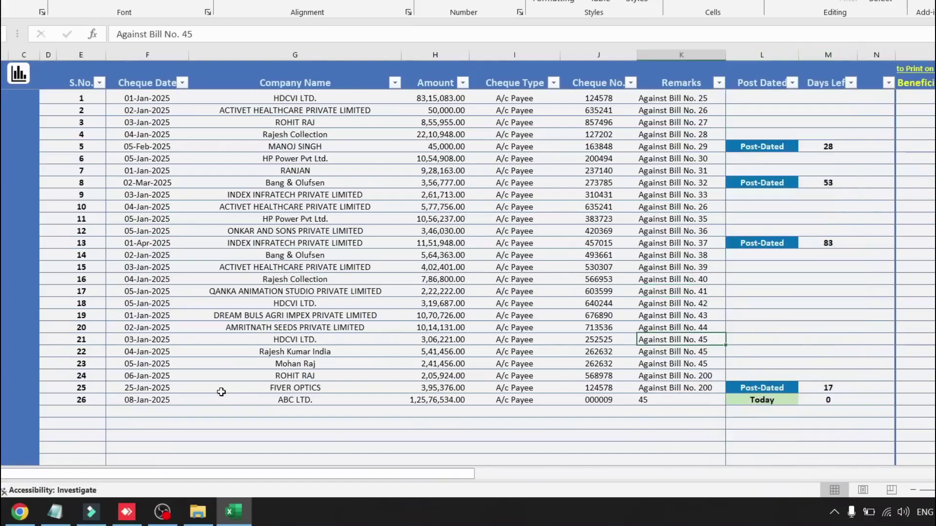
{"action": "left_click", "coordinate": [160, 389]}
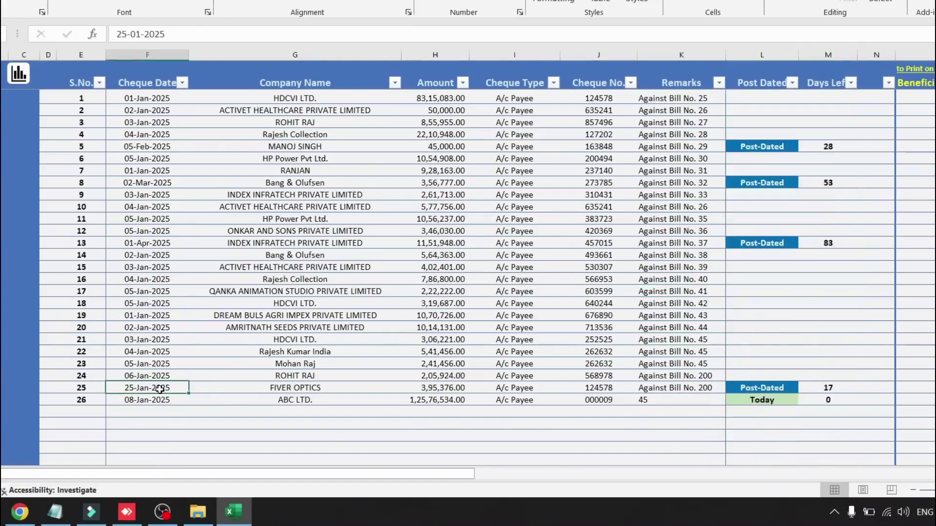
{"action": "left_click", "coordinate": [822, 391]}
{"action": "left_click", "coordinate": [828, 242]}
{"action": "type", "text": "83"}
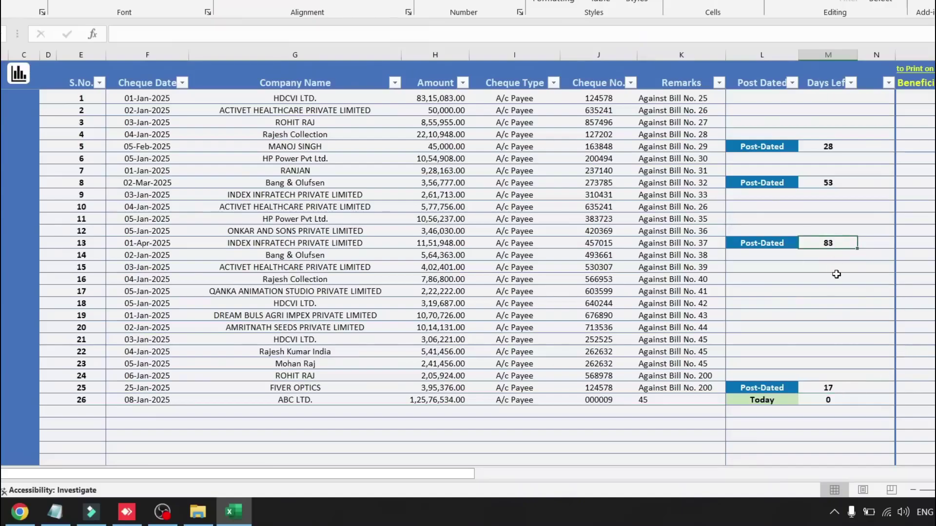
{"action": "left_click", "coordinate": [831, 188]}
{"action": "left_click", "coordinate": [828, 388]}
{"action": "left_click_drag", "start_coordinate": [831, 257], "coordinate": [828, 145]}
{"action": "left_click_drag", "start_coordinate": [771, 131], "coordinate": [812, 407]}
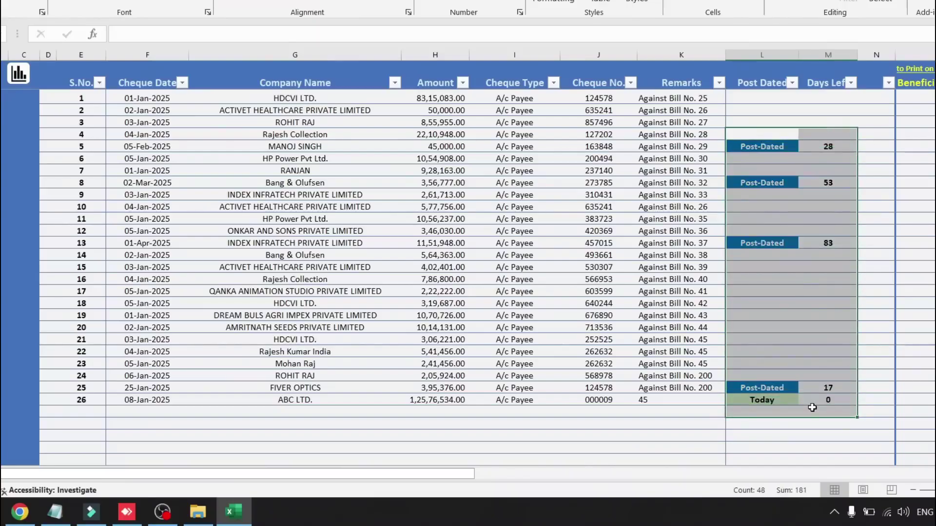
{"action": "left_click", "coordinate": [640, 361]}
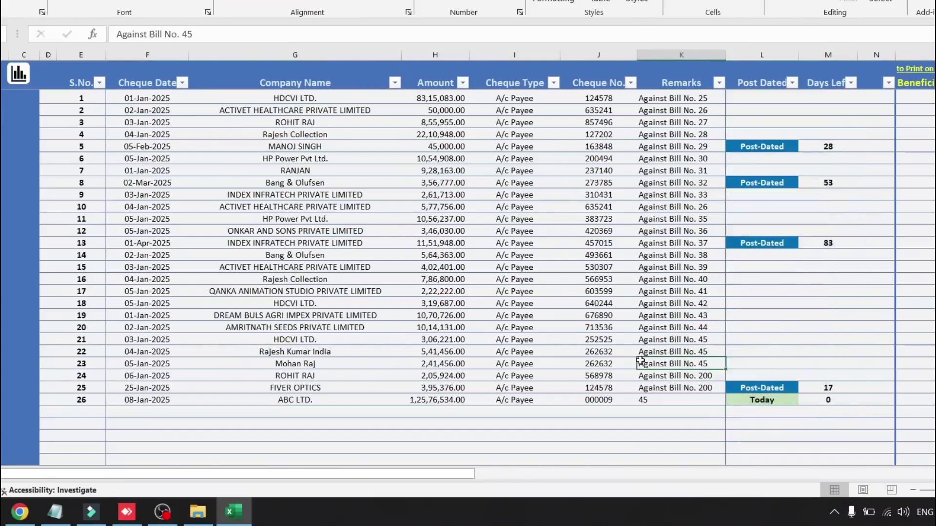
Step: Set the cheque date of entry 26 to 15-Jan-2025 and check its Post Dated and Days Left cells
{"action": "double_click", "coordinate": [128, 403]}
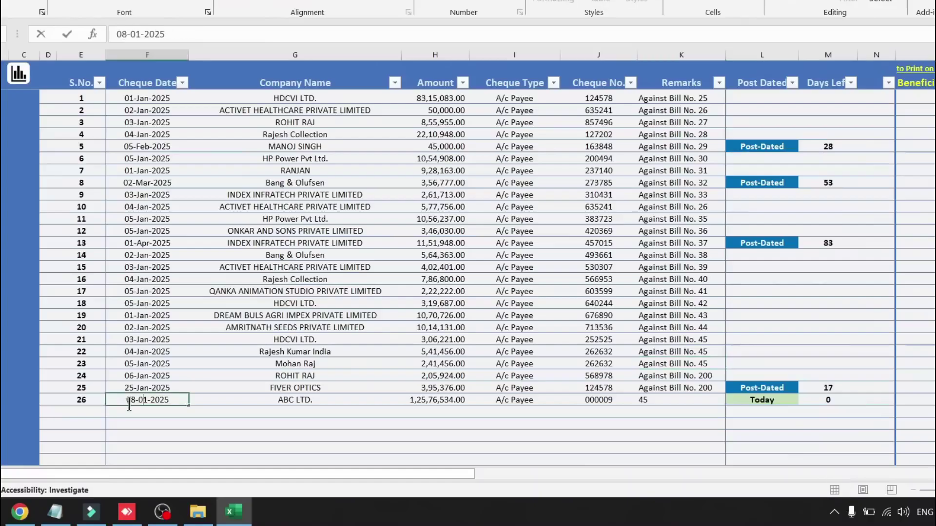
{"action": "double_click", "coordinate": [131, 399]}
{"action": "type", "text": "15"}
{"action": "key", "text": "Return"}
{"action": "left_click", "coordinate": [830, 402]}
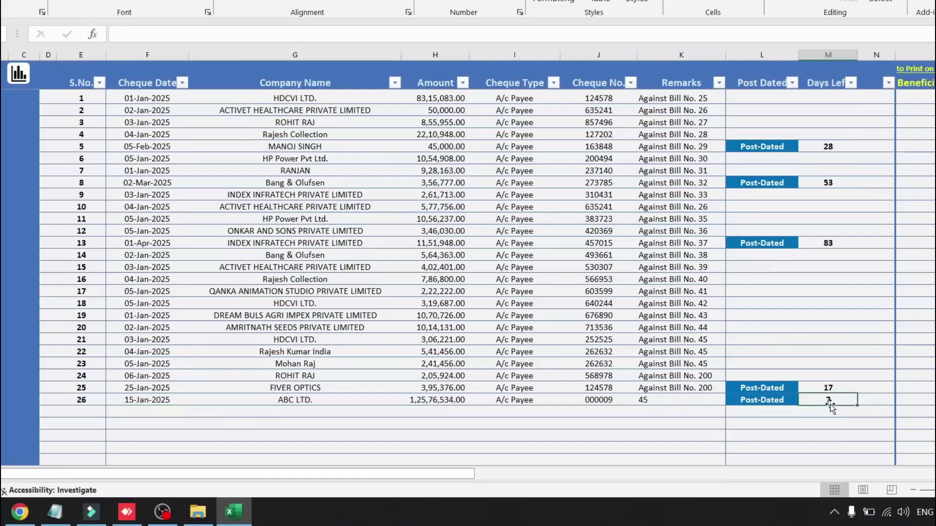
{"action": "left_click", "coordinate": [791, 400]}
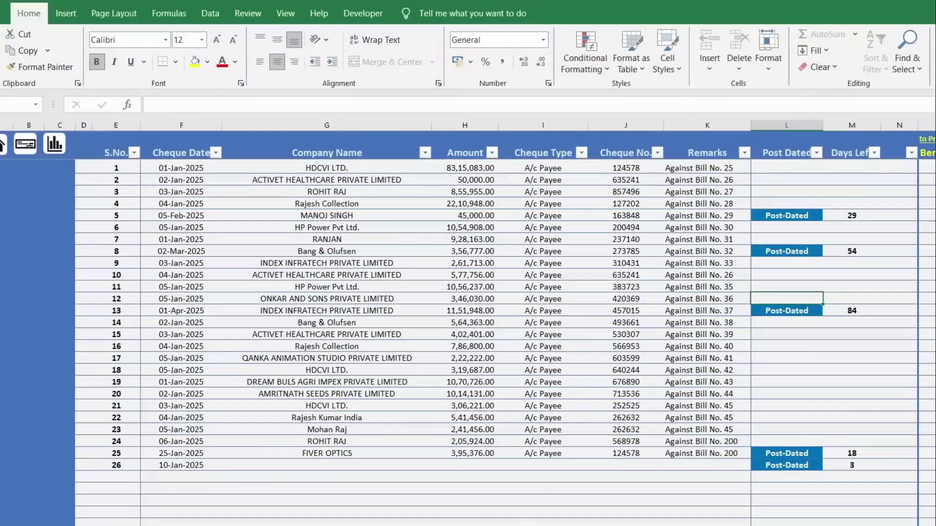
Step: Look over the RTGS back-side columns from Beneficiary Name to IFSC Code in the Issued List
{"action": "left_click_drag", "start_coordinate": [476, 474], "coordinate": [492, 474]}
{"action": "left_click_drag", "start_coordinate": [488, 525], "coordinate": [485, 525]}
{"action": "mouse_move", "coordinate": [220, 146]}
{"action": "left_mouse_down"}
{"action": "mouse_move", "coordinate": [426, 128]}
{"action": "mouse_move", "coordinate": [856, 140]}
{"action": "left_mouse_up"}
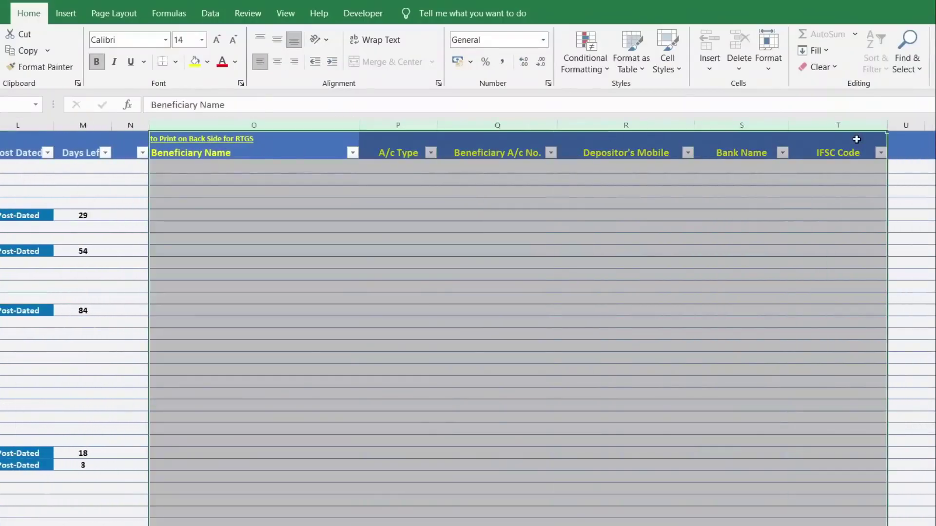
{"action": "left_click", "coordinate": [322, 217]}
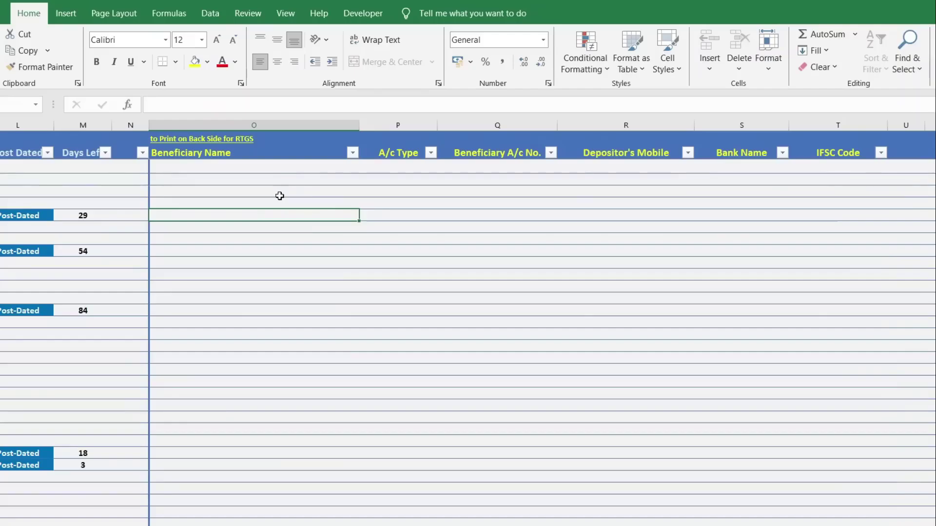
{"action": "left_click", "coordinate": [254, 157]}
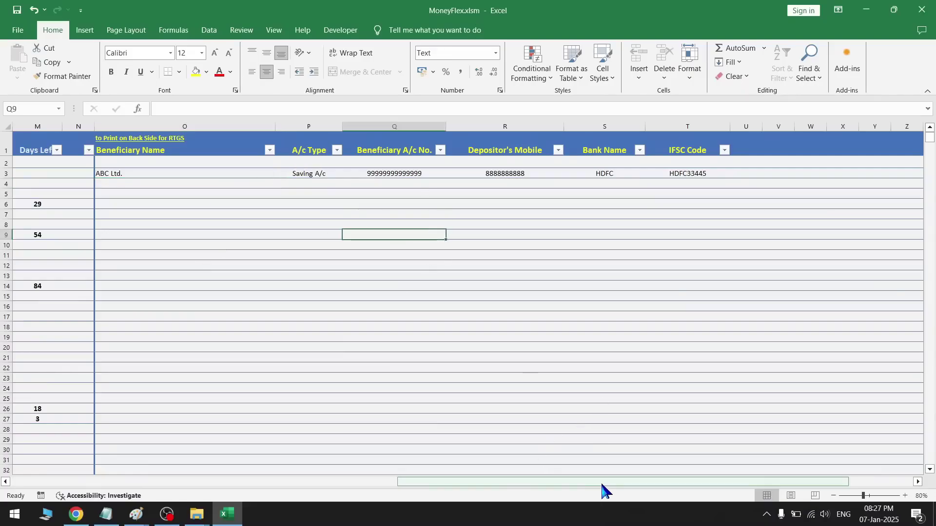
Step: Check which serial number the row with the ABC Ltd. beneficiary details belongs to
{"action": "left_click_drag", "start_coordinate": [548, 489], "coordinate": [130, 484]}
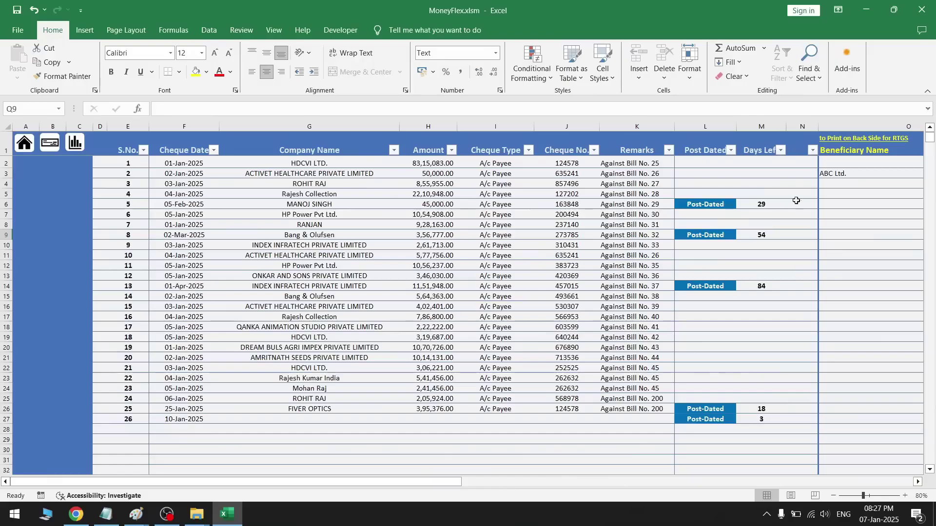
{"action": "left_click_drag", "start_coordinate": [843, 177], "coordinate": [125, 176]}
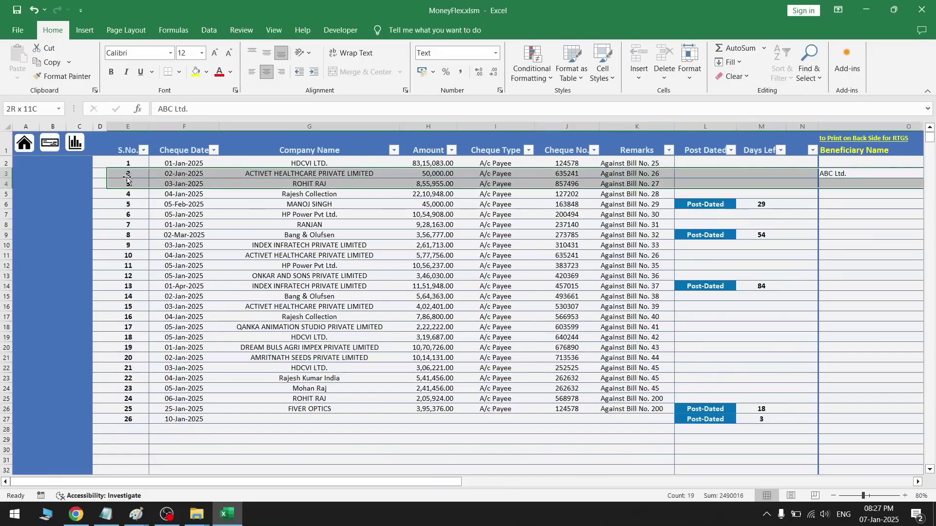
{"action": "left_click", "coordinate": [126, 172]}
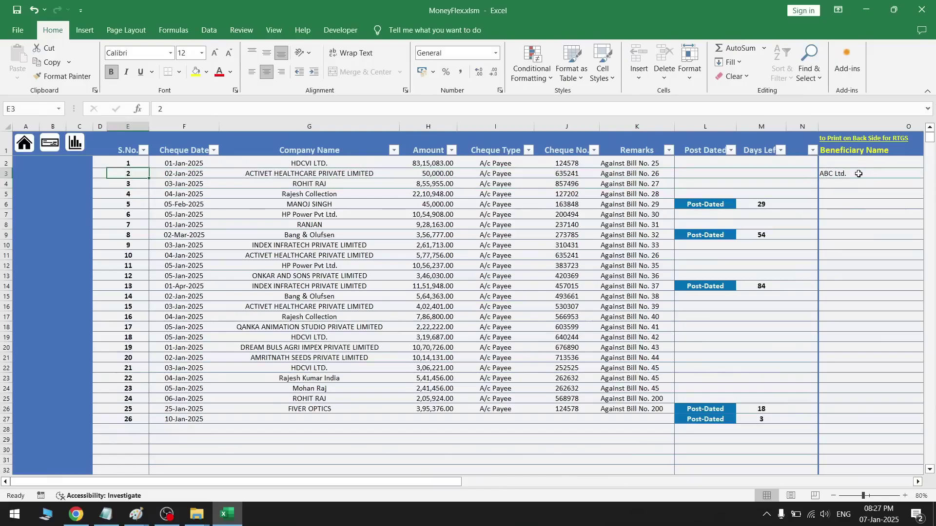
Step: Load the cheque for serial number 2 on the cheque layout sheet and open its back side
{"action": "left_click", "coordinate": [47, 144]}
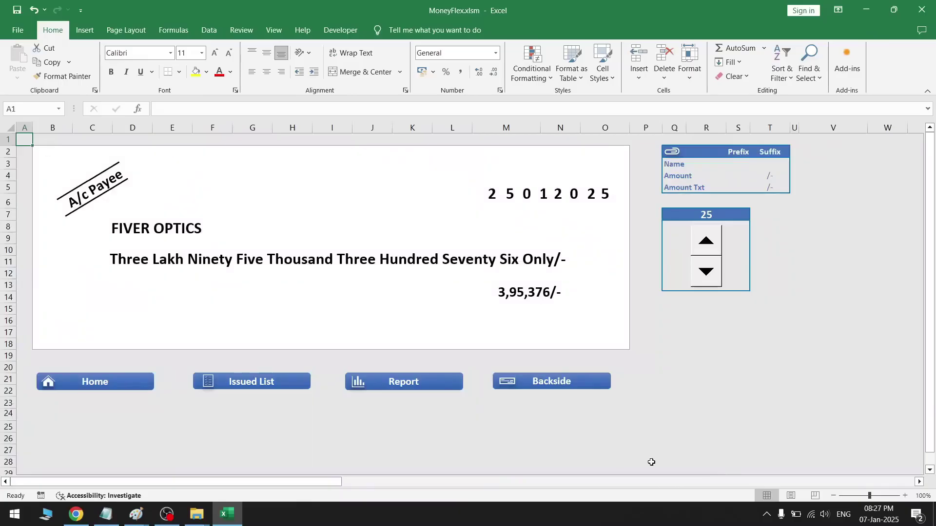
{"action": "left_click", "coordinate": [714, 217]}
{"action": "type", "text": "2"}
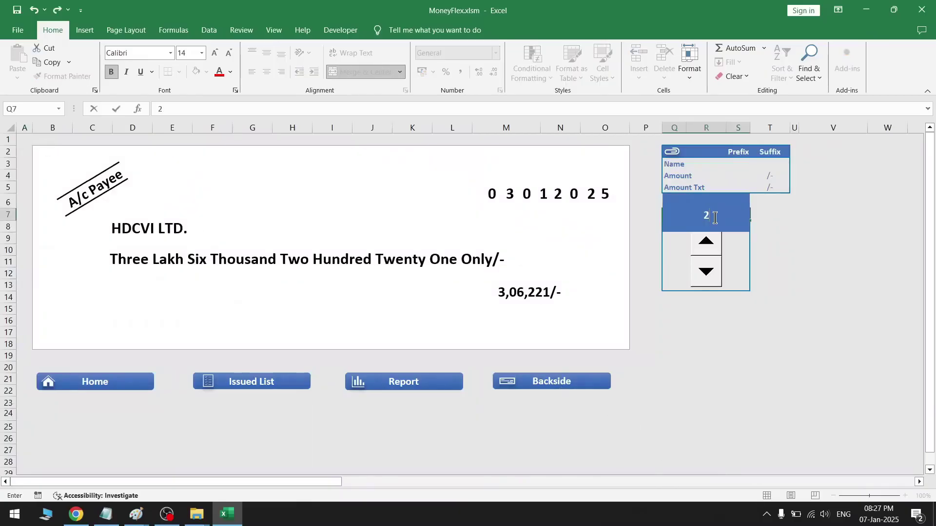
{"action": "key", "text": "Return"}
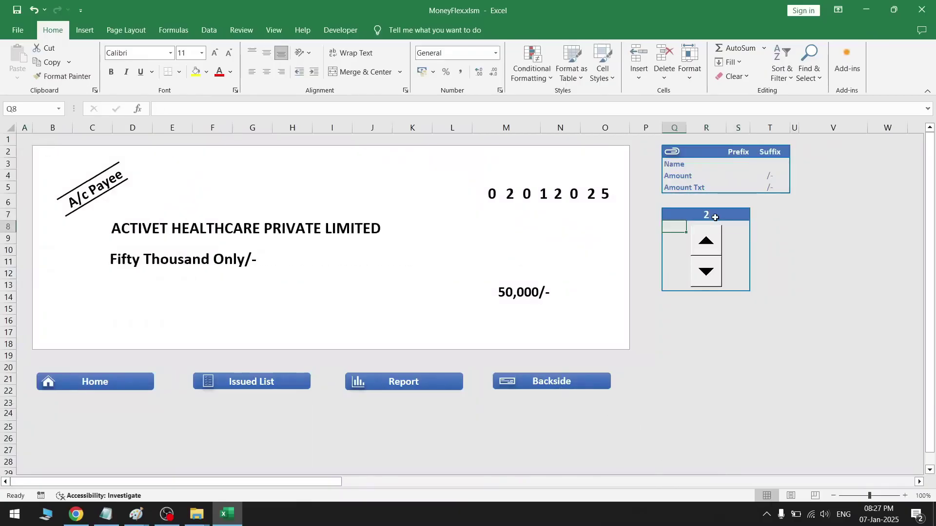
{"action": "left_click", "coordinate": [581, 389]}
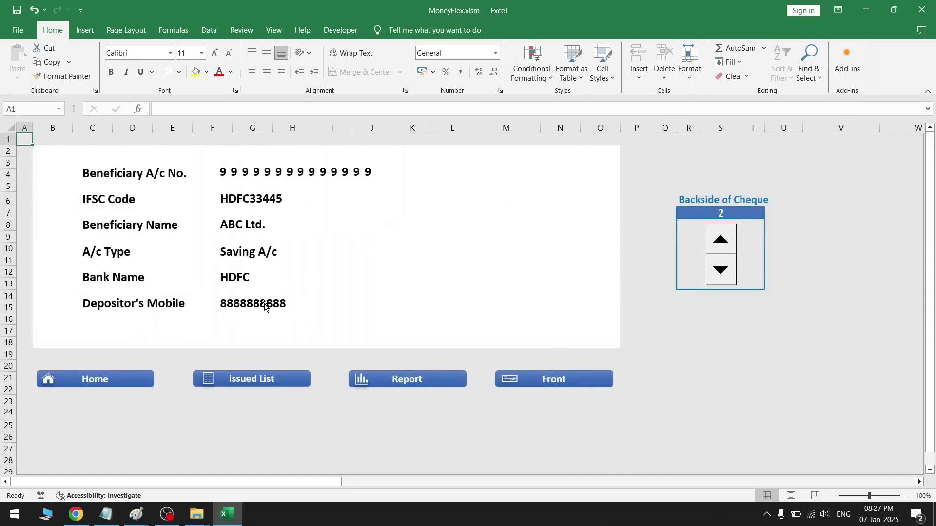
Step: Check the Depositor's Mobile field on the cheque back side and open the Analytics Report
{"action": "left_click", "coordinate": [236, 312]}
{"action": "left_click", "coordinate": [156, 310]}
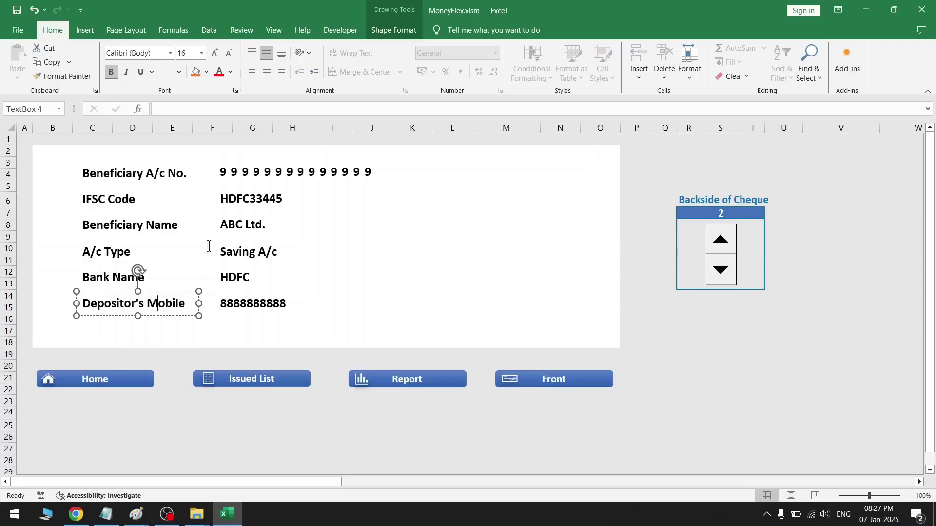
{"action": "left_click", "coordinate": [570, 322]}
{"action": "left_click", "coordinate": [408, 386]}
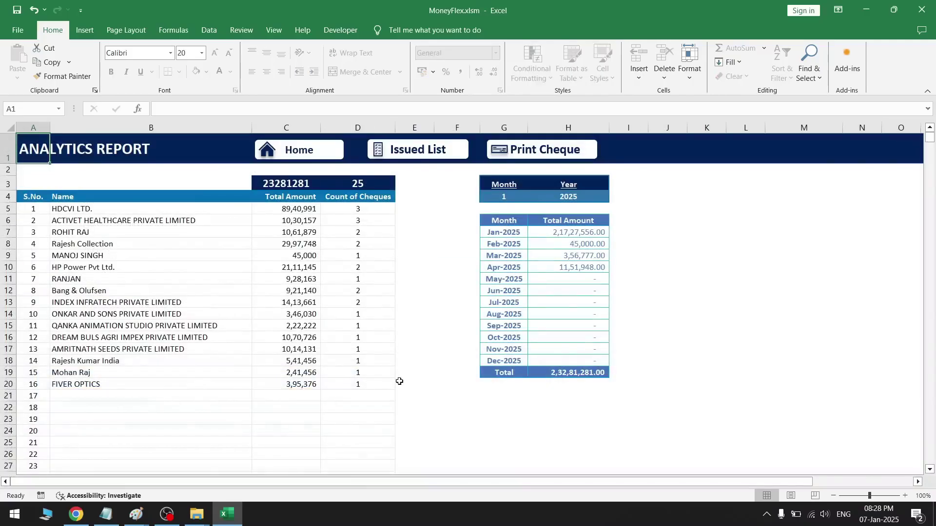
Step: Examine the total amount and count of cheques for each payee name in the Analytics Report
{"action": "left_click", "coordinate": [454, 270]}
{"action": "left_click_drag", "start_coordinate": [148, 203], "coordinate": [271, 207]}
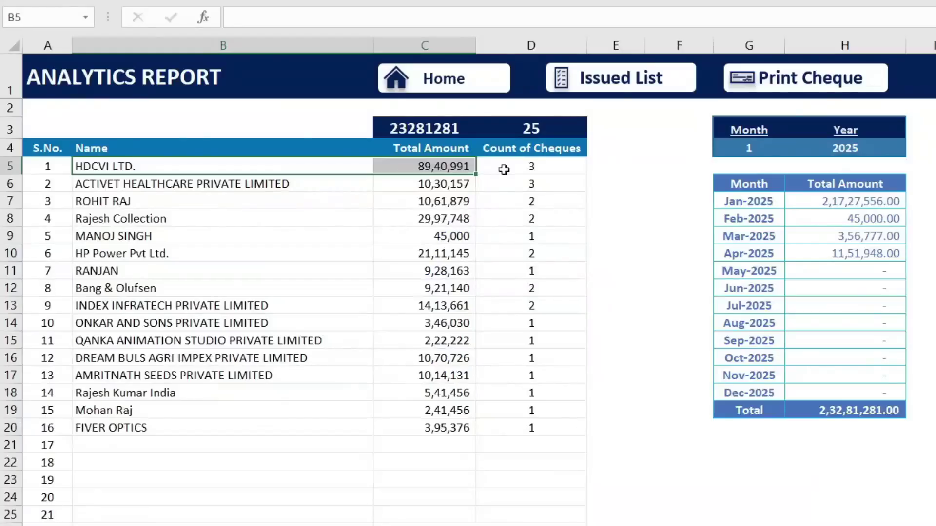
{"action": "left_click", "coordinate": [352, 209]}
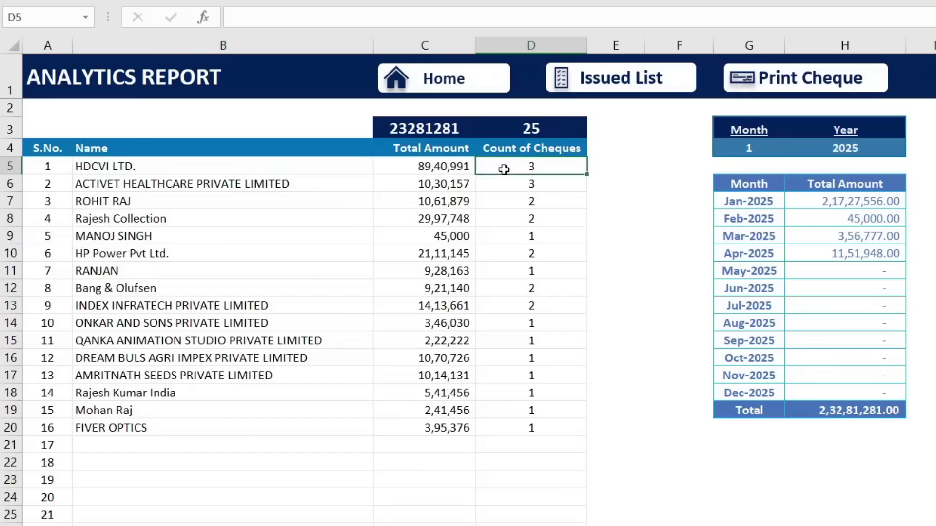
{"action": "left_click_drag", "start_coordinate": [344, 167], "coordinate": [524, 166]}
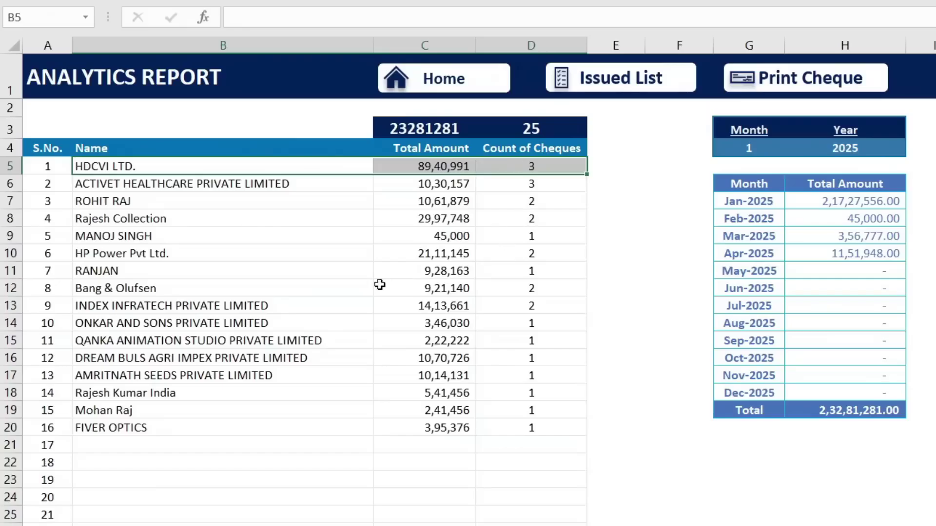
{"action": "left_click_drag", "start_coordinate": [303, 237], "coordinate": [512, 240]}
{"action": "left_click_drag", "start_coordinate": [539, 288], "coordinate": [307, 482]}
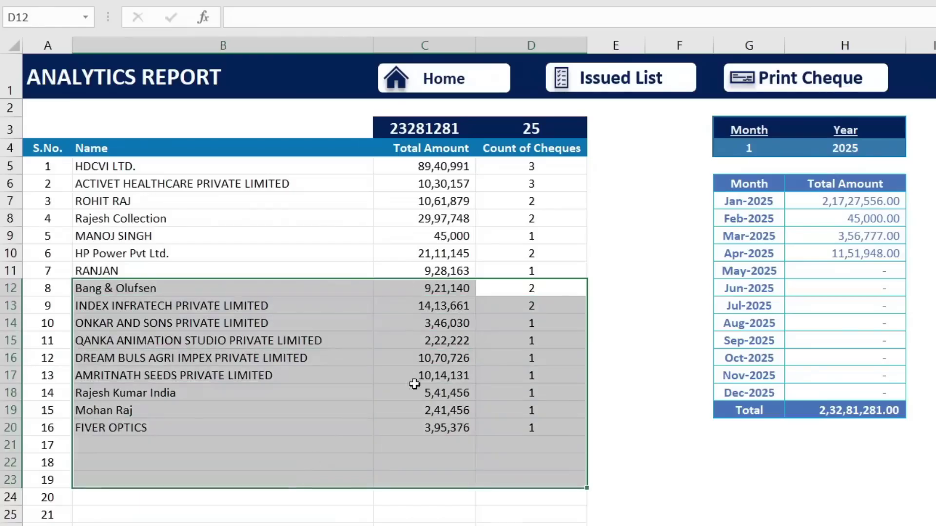
Step: Read the total amounts for Jan-2025 and Feb-2025 in the monthly summary
{"action": "left_click", "coordinate": [764, 204]}
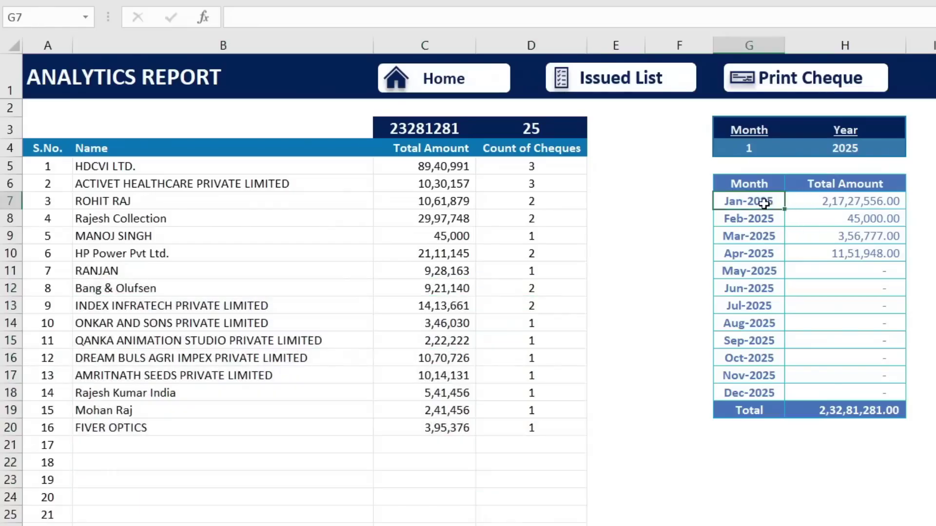
{"action": "left_click", "coordinate": [842, 198]}
{"action": "left_click", "coordinate": [770, 217]}
{"action": "left_click", "coordinate": [844, 215]}
Step: Switch the monthly summary's year to 2024, and set it back to 2025
{"action": "left_click", "coordinate": [892, 150]}
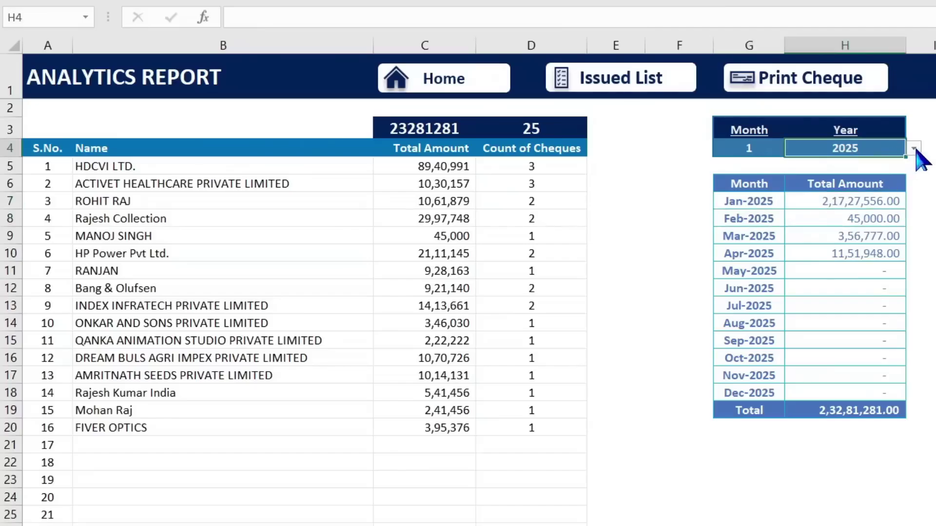
{"action": "left_click", "coordinate": [913, 148]}
{"action": "left_click", "coordinate": [886, 176]}
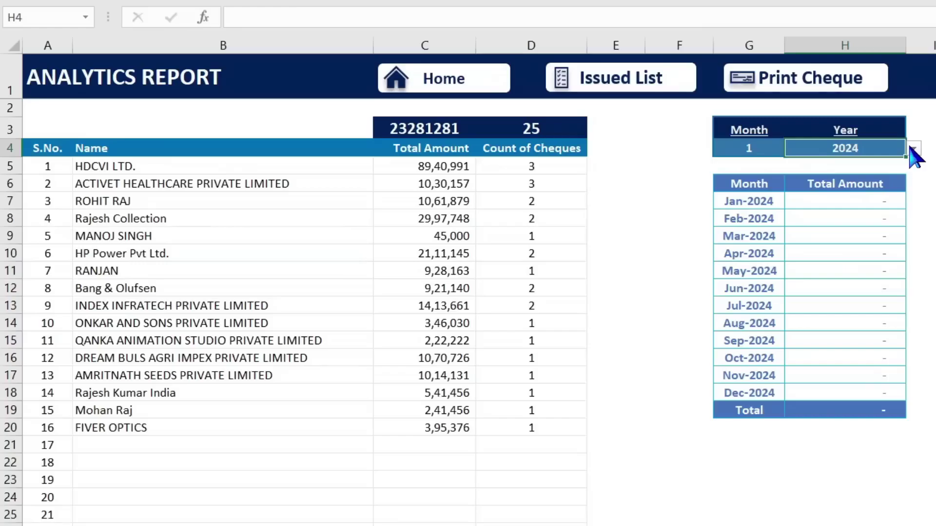
{"action": "left_click", "coordinate": [914, 149]}
{"action": "left_click", "coordinate": [872, 189]}
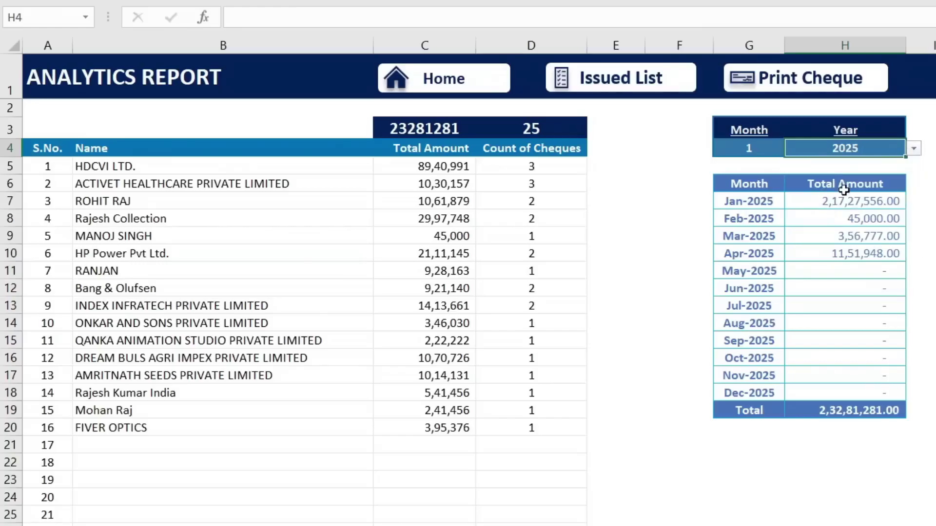
Step: Review the January to April 2025 totals and look at the Month choices of the monthly summary
{"action": "left_click_drag", "start_coordinate": [873, 195], "coordinate": [873, 254]}
{"action": "left_click", "coordinate": [775, 148]}
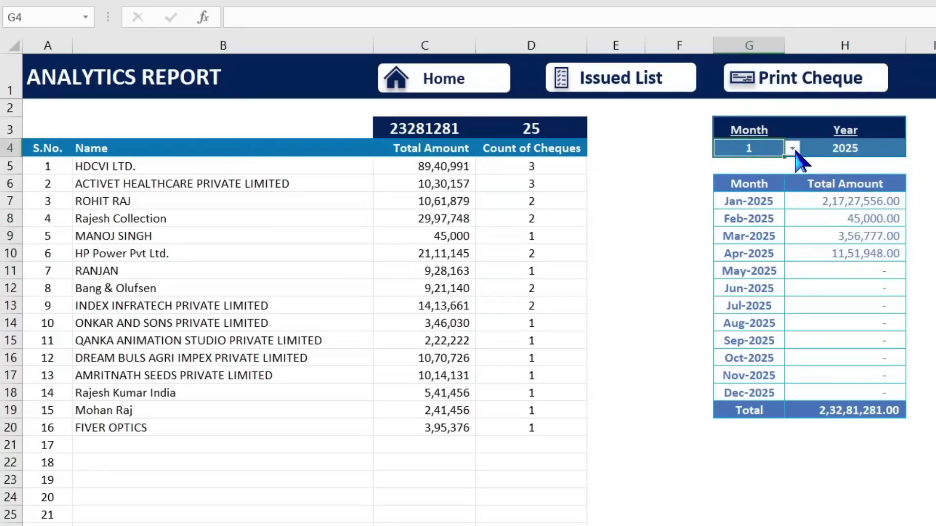
{"action": "left_click", "coordinate": [793, 148]}
{"action": "left_click", "coordinate": [885, 217]}
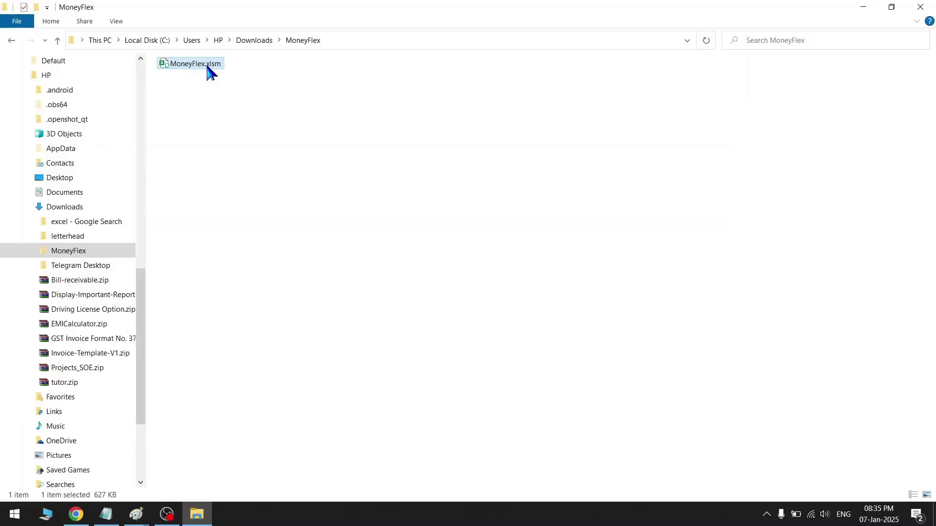
Step: Rename the MoneyFlex.xlsm workbook in the MoneyFlex folder as HDFC in File Explorer
{"action": "left_click", "coordinate": [190, 113]}
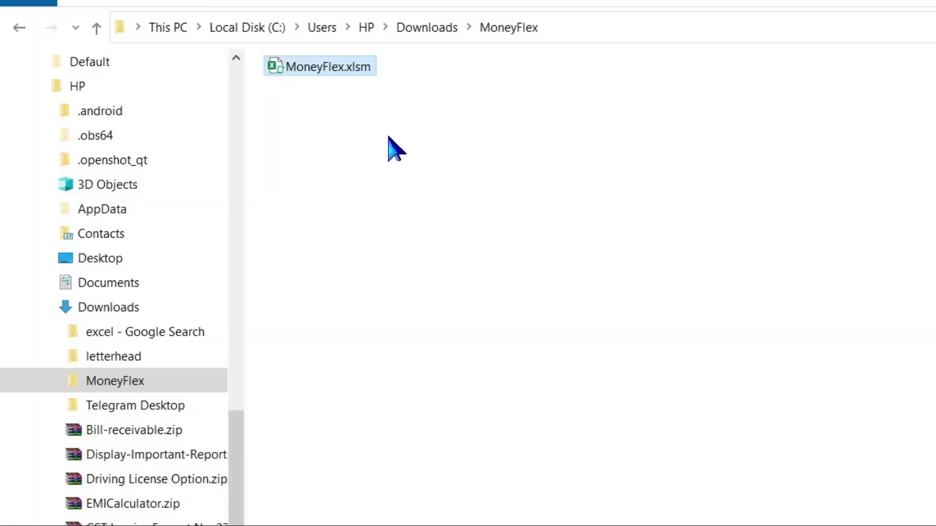
{"action": "left_click", "coordinate": [339, 74]}
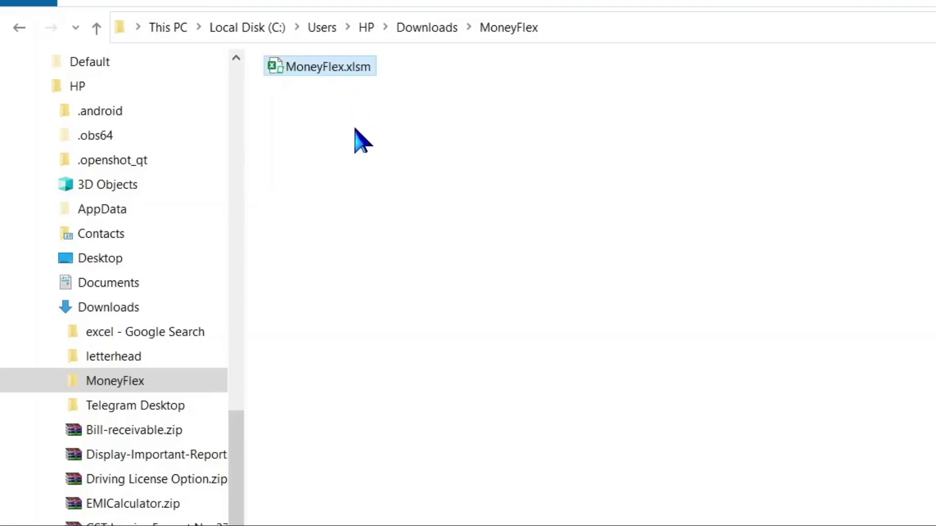
{"action": "key", "text": "F2"}
{"action": "type", "text": "HDFC"}
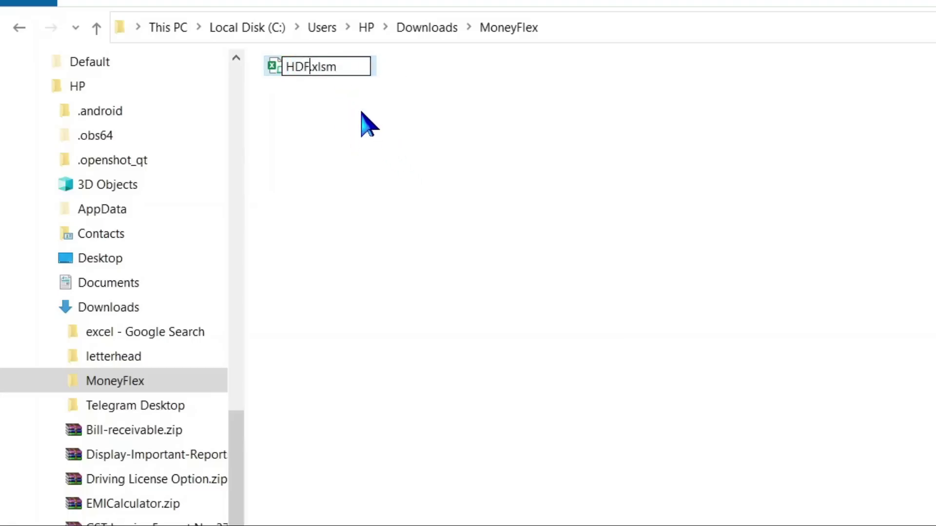
{"action": "key", "text": "Return"}
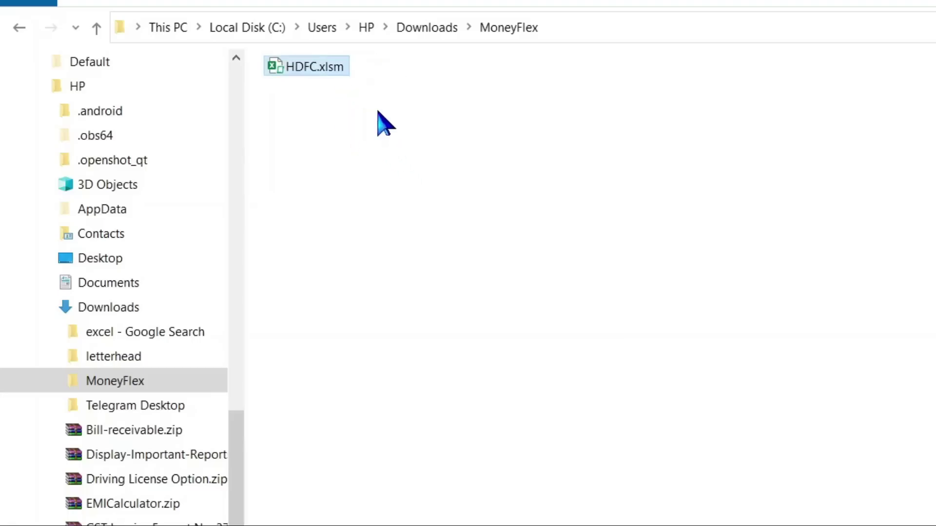
Step: Duplicate HDFC.xlsm in the same folder and name the copy ICICI
{"action": "right_click", "coordinate": [310, 69]}
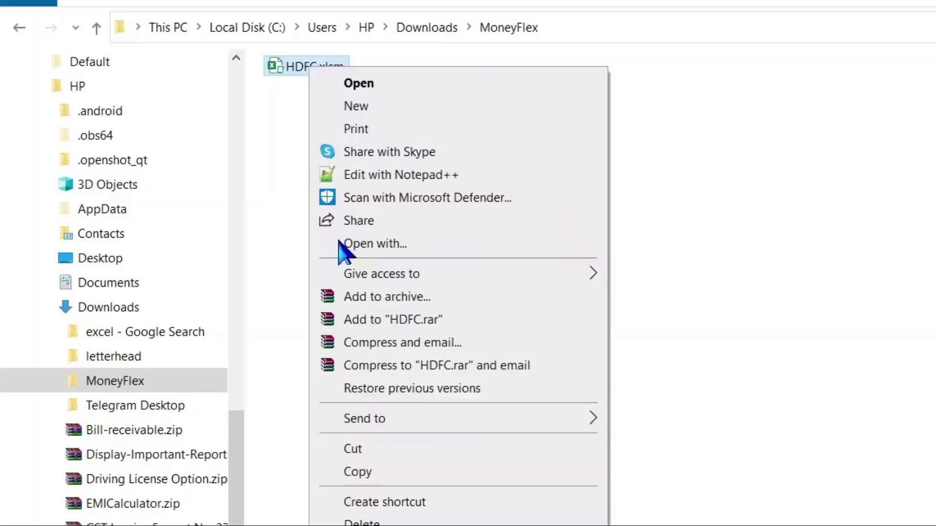
{"action": "left_click", "coordinate": [431, 475]}
{"action": "right_click", "coordinate": [364, 154]}
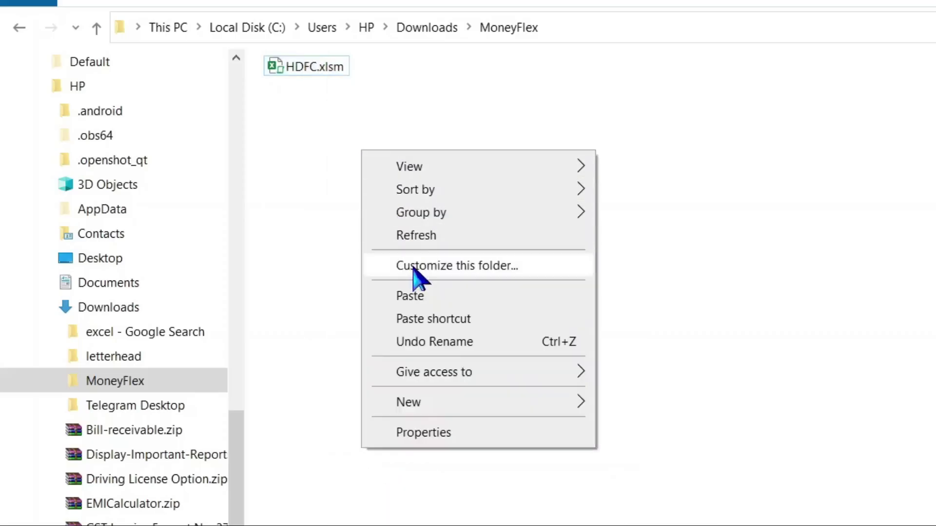
{"action": "left_click", "coordinate": [427, 296]}
{"action": "key", "text": "F2"}
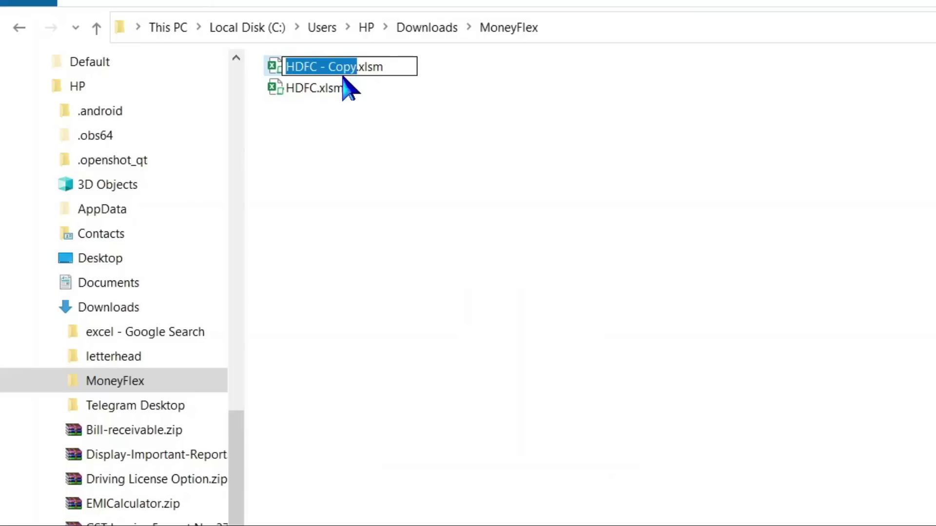
{"action": "type", "text": "ICICI"}
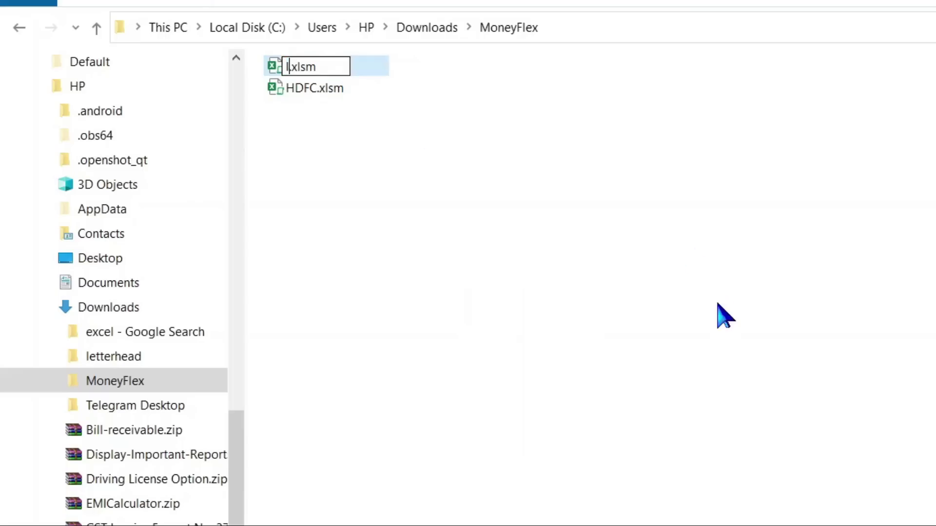
{"action": "key", "text": "Return"}
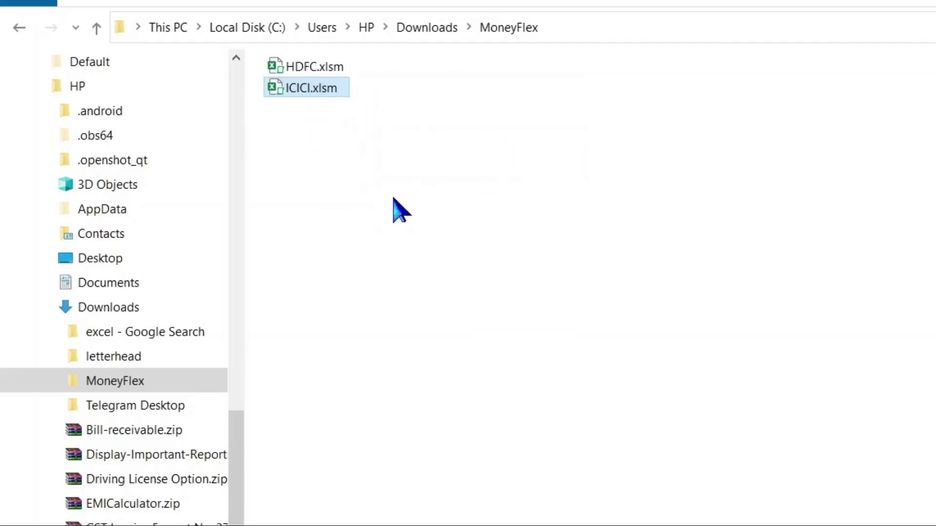
Step: Duplicate ICICI.xlsm in the same folder and name the copy PNB
{"action": "right_click", "coordinate": [318, 91]}
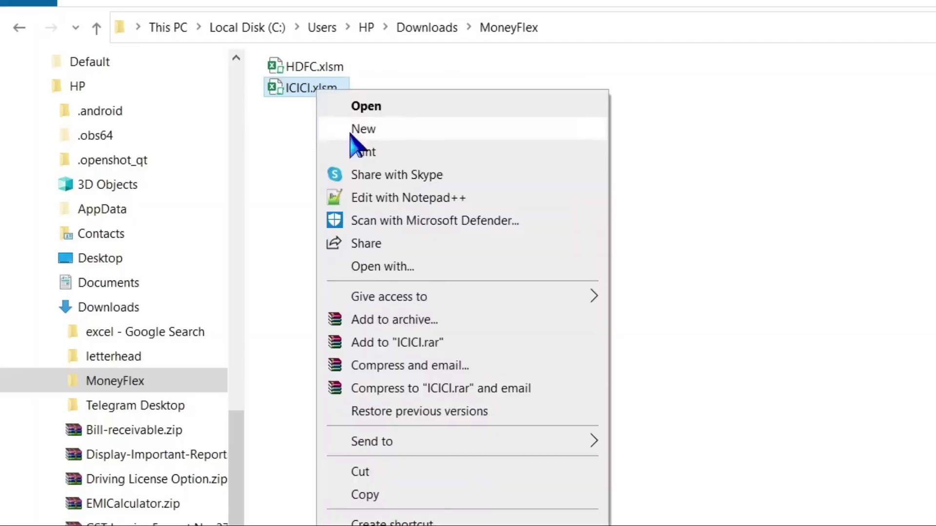
{"action": "left_click", "coordinate": [390, 493]}
{"action": "right_click", "coordinate": [327, 197]}
{"action": "left_click", "coordinate": [396, 345]}
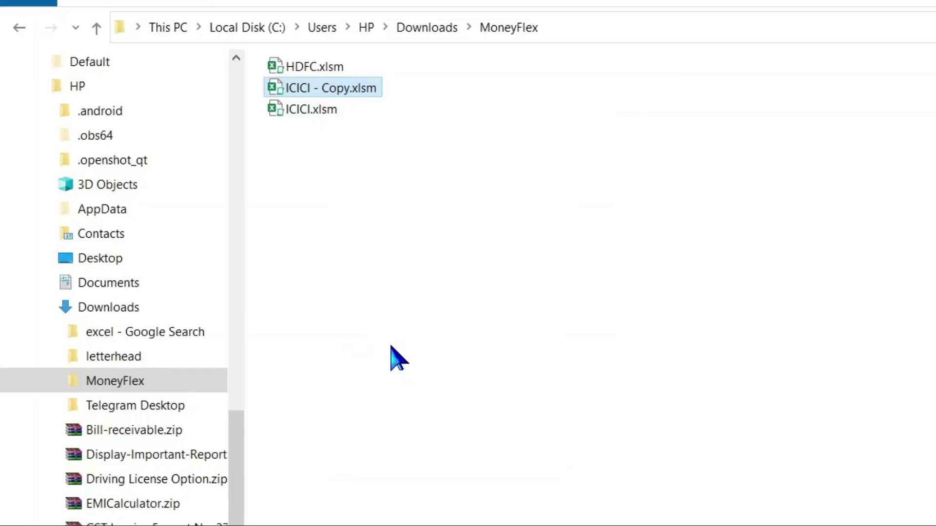
{"action": "right_click", "coordinate": [326, 93]}
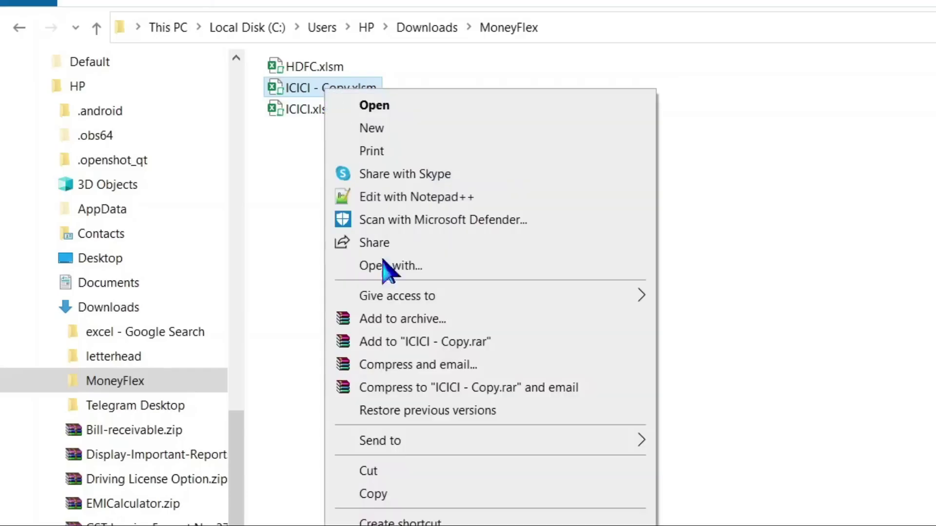
{"action": "key", "text": "m"}
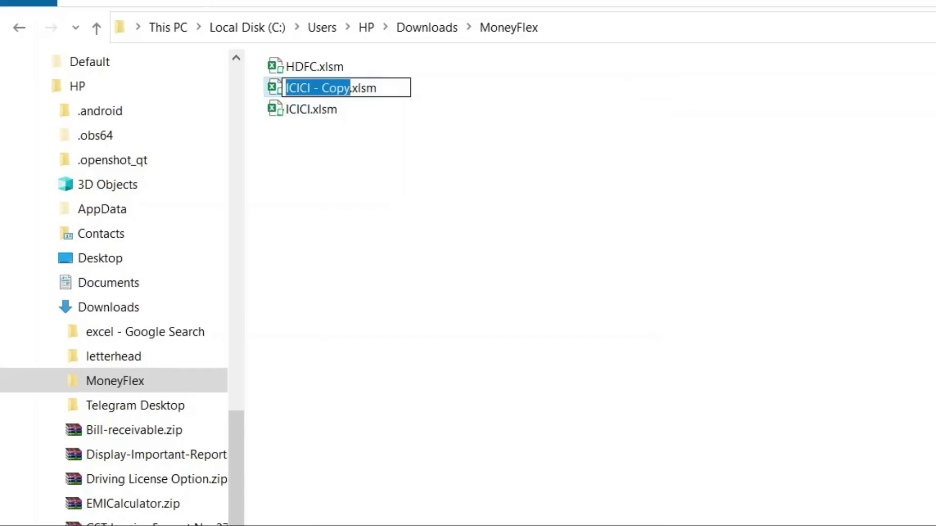
{"action": "key", "text": "BackSpace"}
{"action": "type", "text": "PNB"}
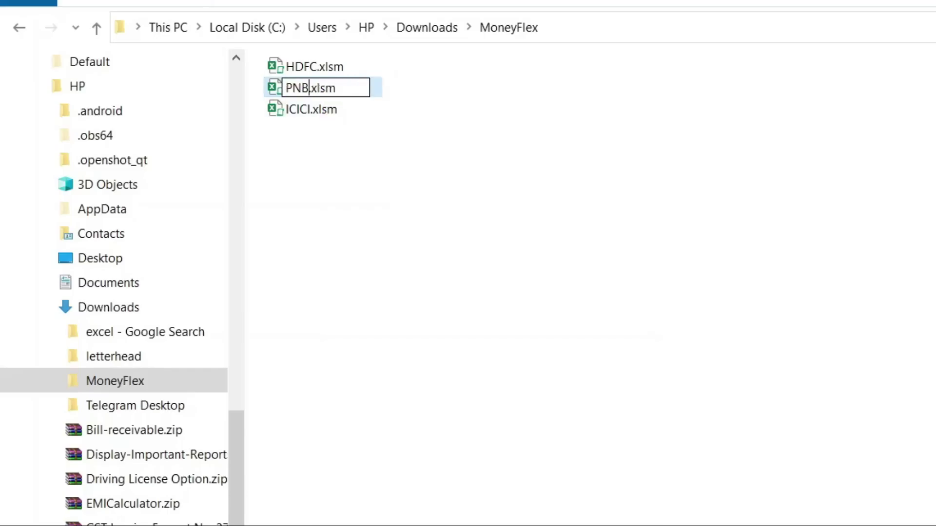
{"action": "key", "text": "Return"}
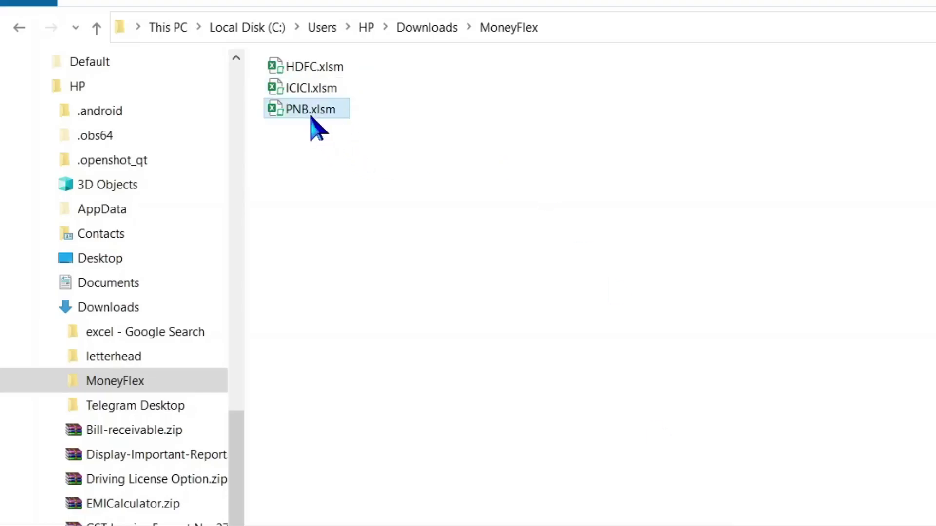
Step: In Paint, circle the paper guide beside the cheque in yellow on the middle and left printer photos of Insert Cheque.jpg
{"action": "mouse_move", "coordinate": [317, 128]}
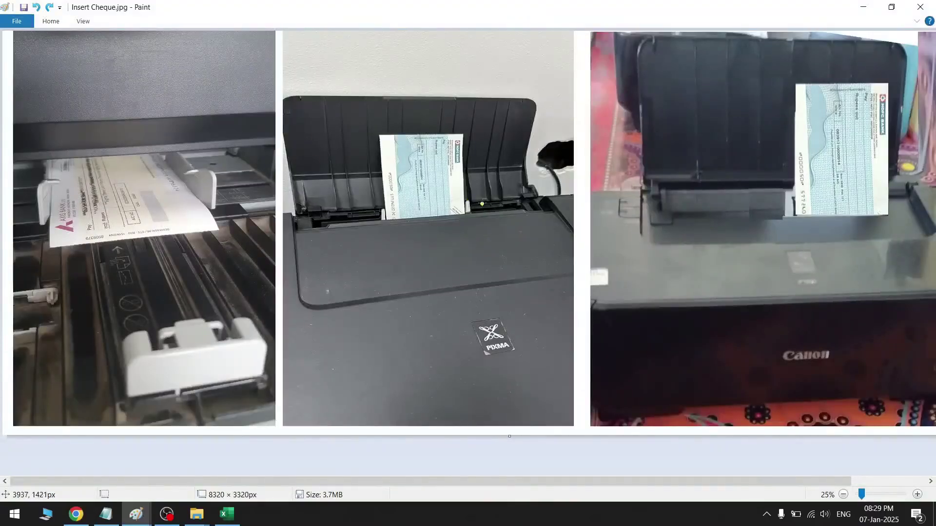
{"action": "mouse_move", "coordinate": [467, 194]}
{"action": "left_mouse_down"}
{"action": "mouse_move", "coordinate": [468, 220]}
{"action": "mouse_move", "coordinate": [469, 195]}
{"action": "left_mouse_up"}
{"action": "mouse_move", "coordinate": [174, 183]}
{"action": "left_mouse_down"}
{"action": "mouse_move", "coordinate": [243, 192]}
{"action": "mouse_move", "coordinate": [187, 161]}
{"action": "left_mouse_up"}
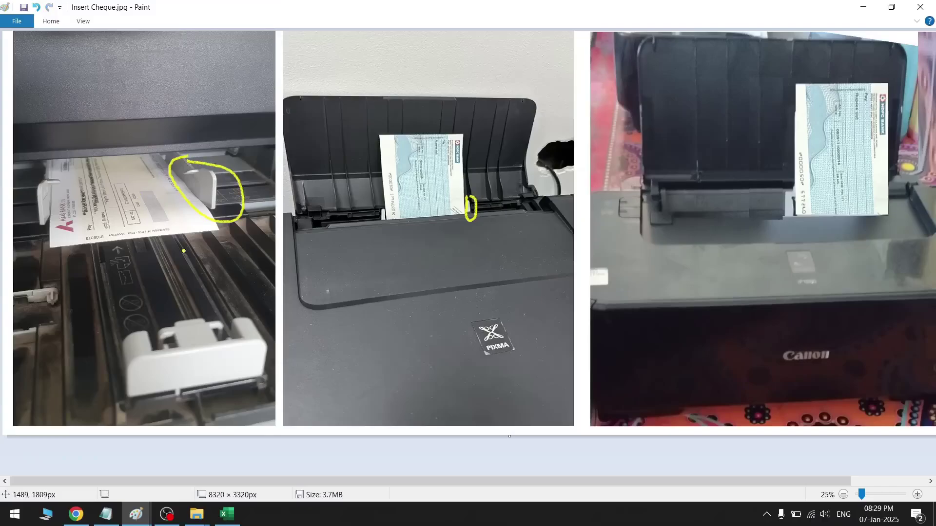